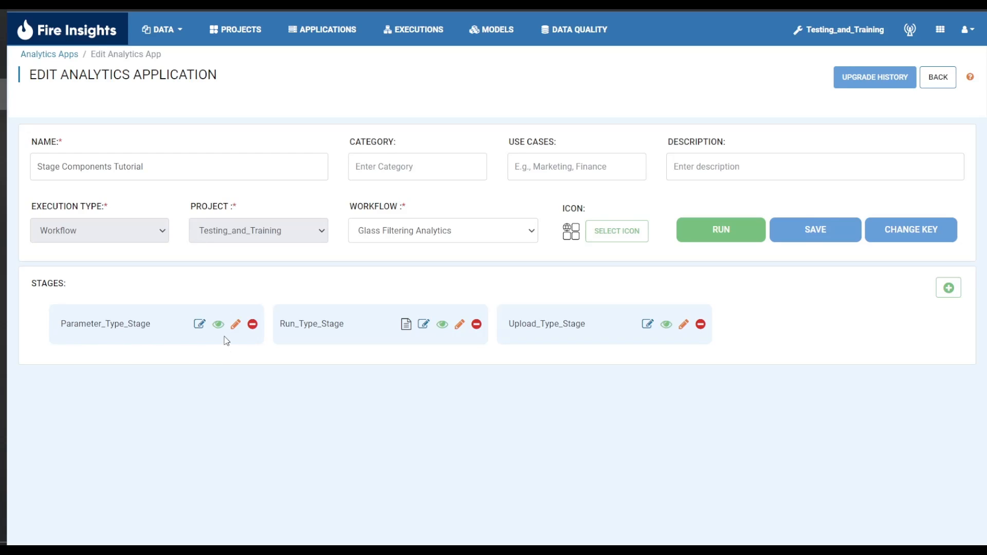
Open Parameter_Type_Stage for editing and add a Columns layout component to its empty form
{"action": "left_click", "coordinate": [236, 325]}
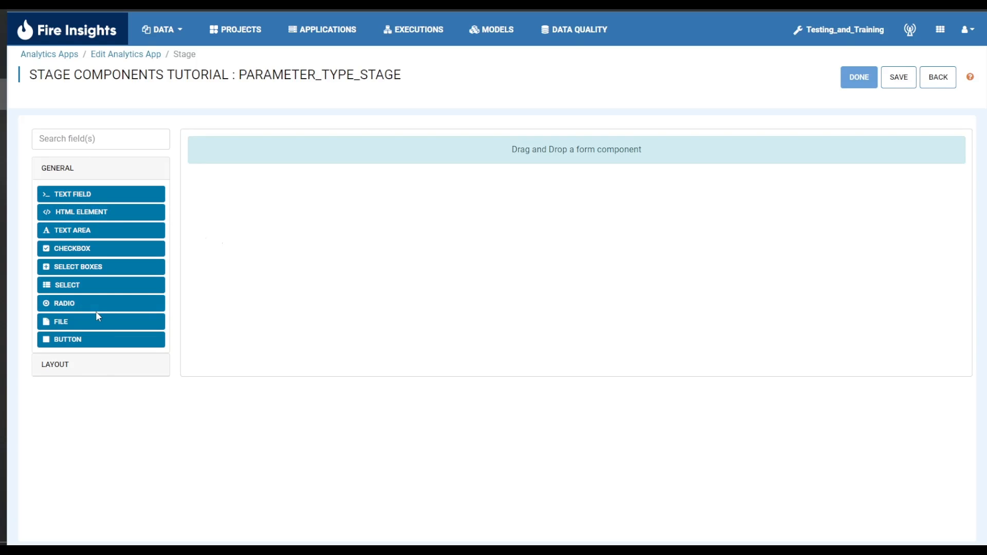
{"action": "left_click", "coordinate": [112, 365]}
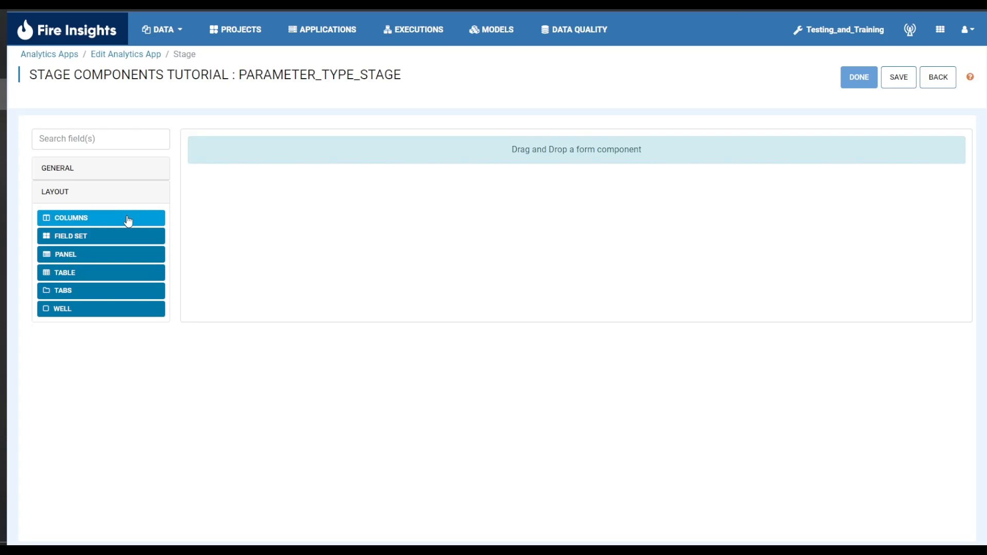
{"action": "left_click_drag", "start_coordinate": [129, 221], "coordinate": [437, 186]}
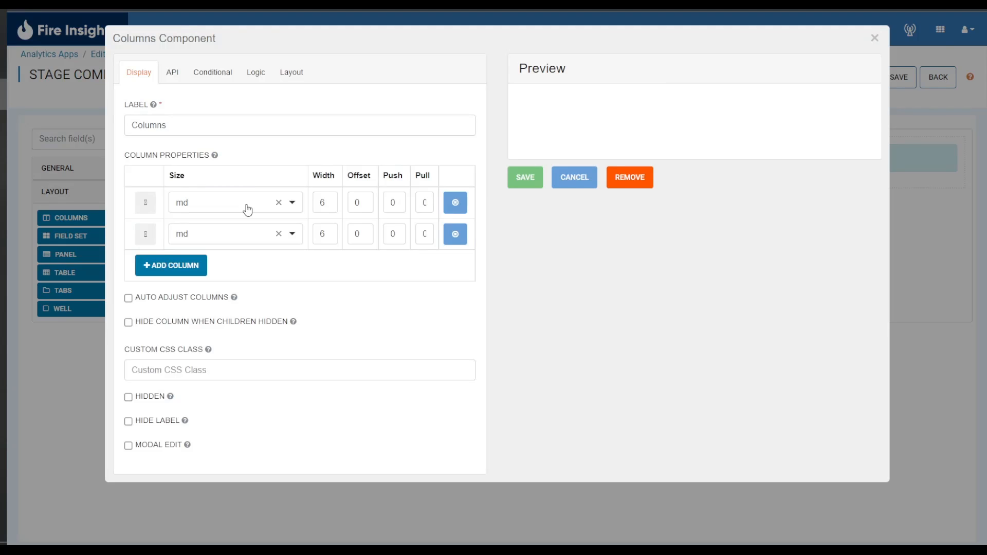
Set the first column's size to xs in the Columns component
{"action": "left_click", "coordinate": [247, 210]}
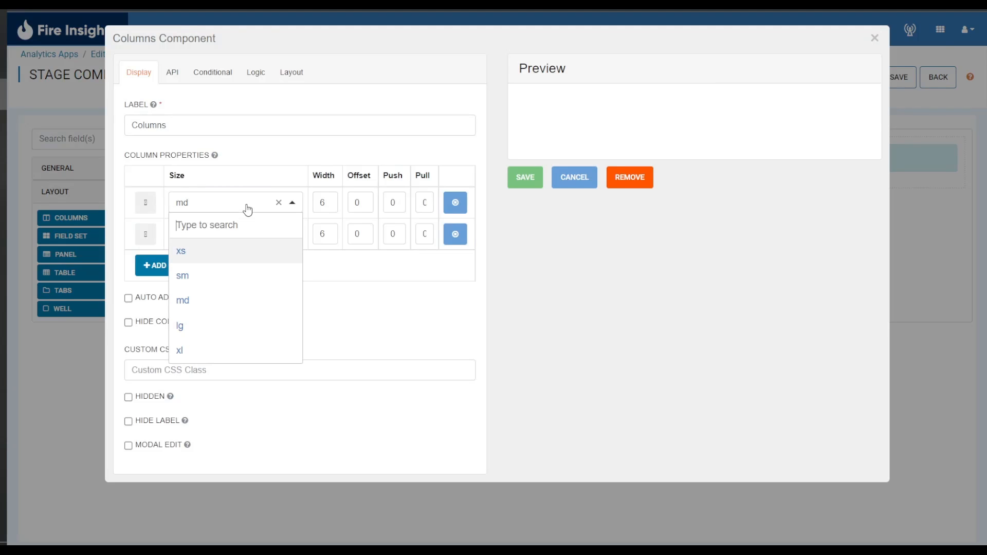
{"action": "left_click", "coordinate": [271, 124]}
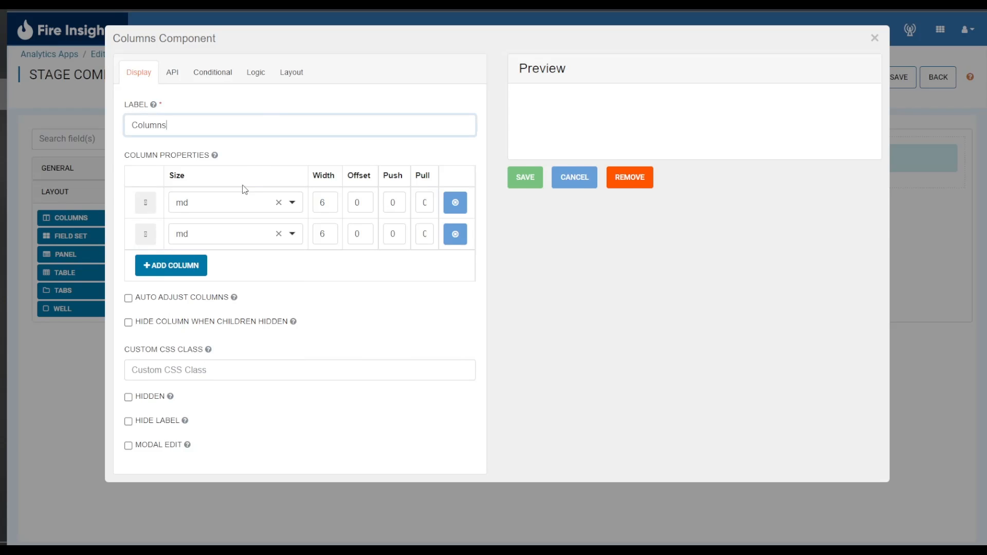
{"action": "left_click", "coordinate": [241, 207]}
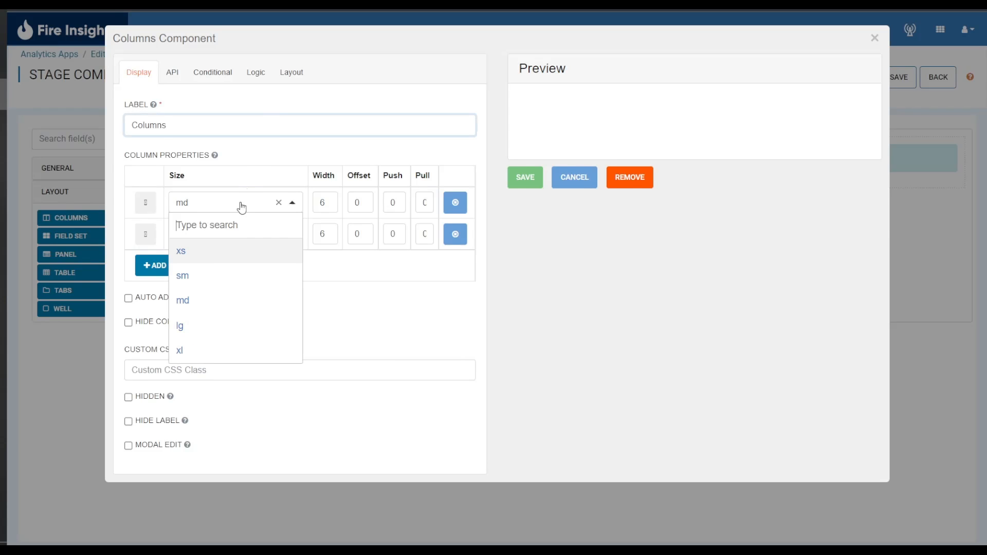
{"action": "left_click", "coordinate": [247, 252]}
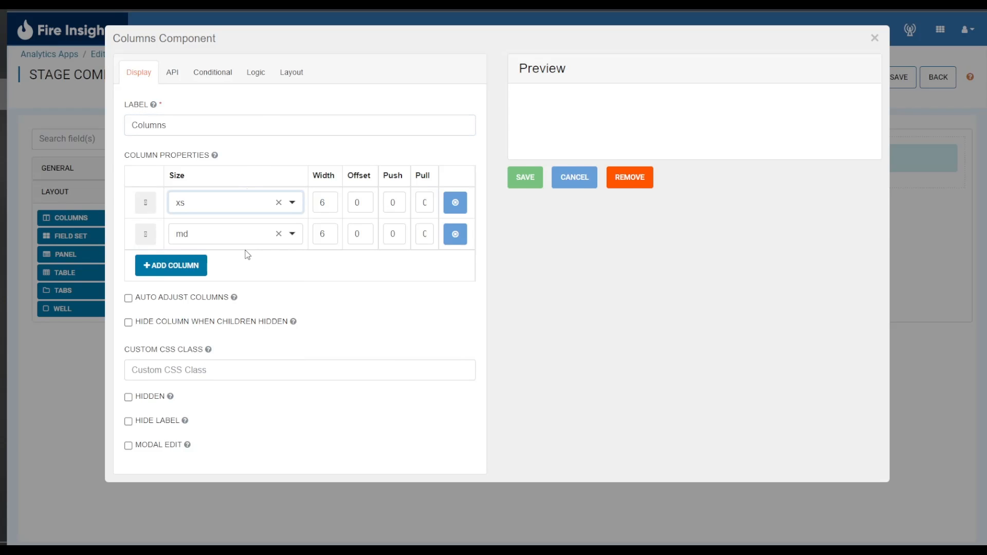
Add a third column with size xs and save the Columns component
{"action": "left_click", "coordinate": [198, 270]}
{"action": "left_click", "coordinate": [234, 270]}
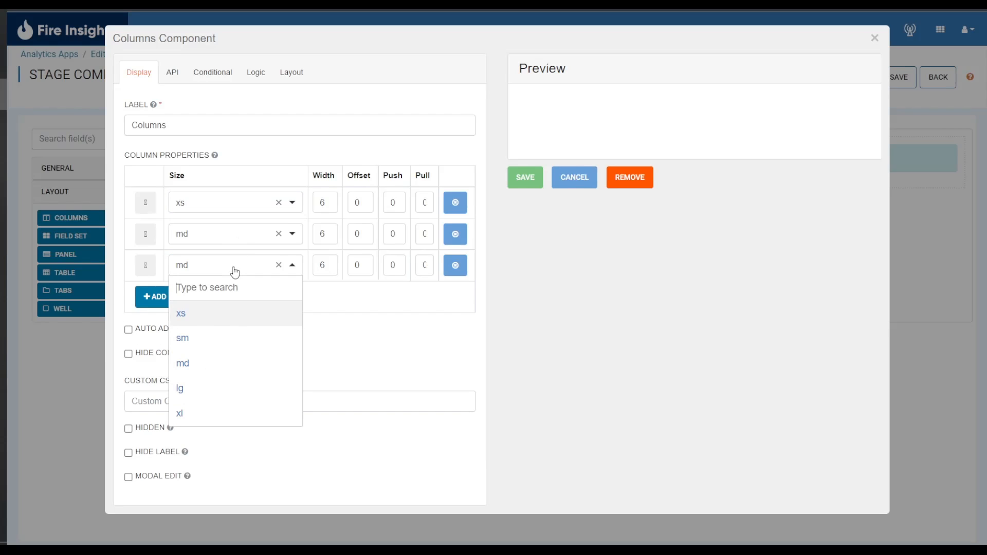
{"action": "left_click", "coordinate": [236, 314]}
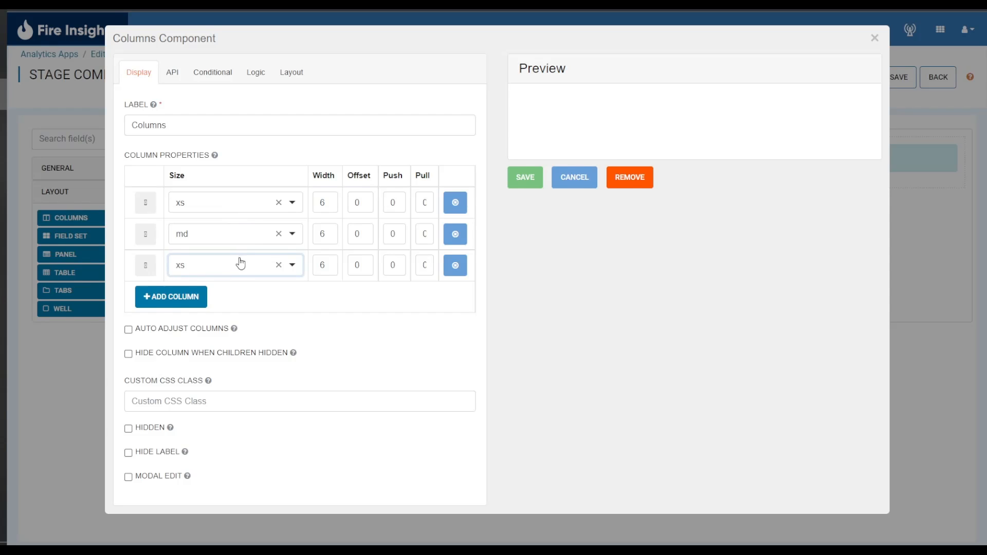
{"action": "left_click", "coordinate": [525, 176]}
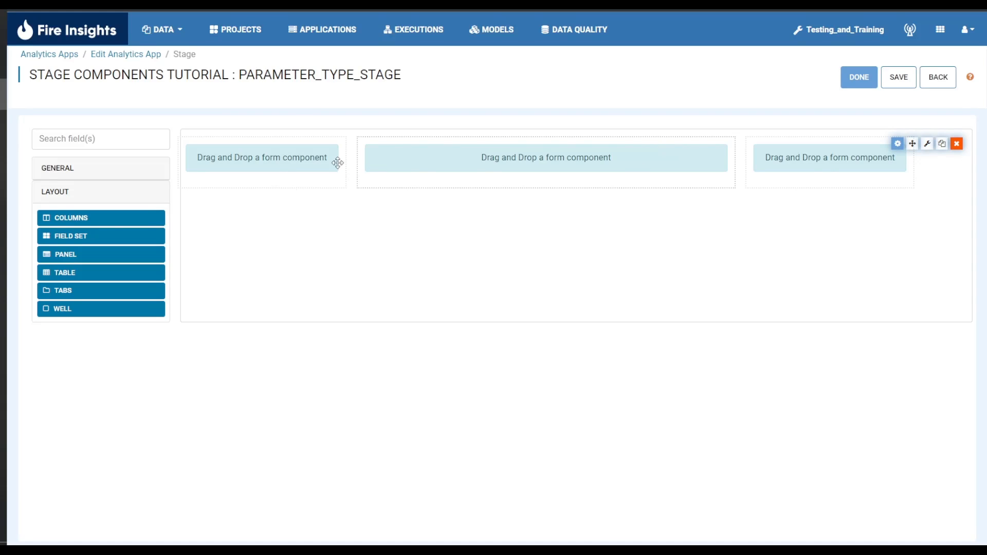
Place a text field with default settings in each of the three columns, saving each one
{"action": "left_click", "coordinate": [121, 173]}
{"action": "left_click_drag", "start_coordinate": [109, 201], "coordinate": [273, 159]}
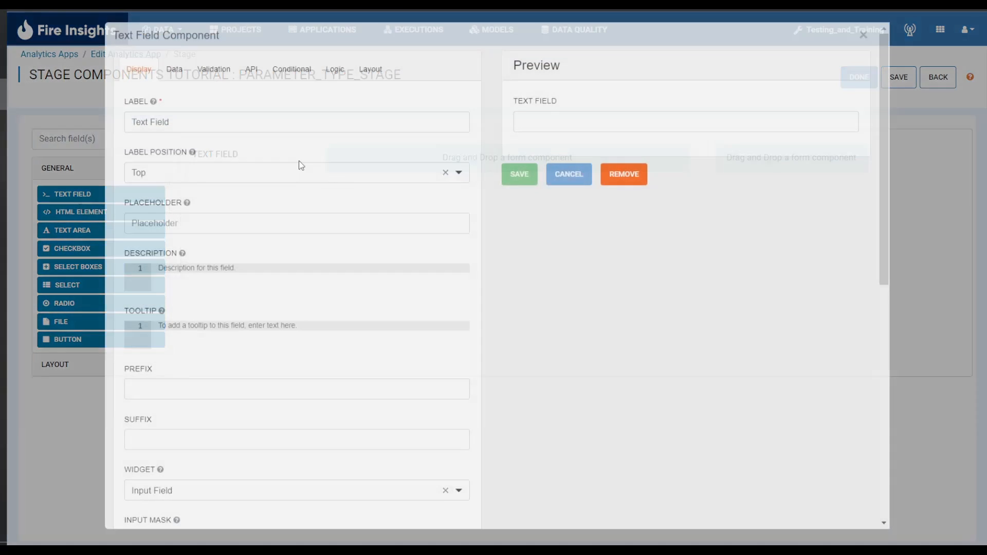
{"action": "left_click", "coordinate": [519, 174]}
{"action": "left_click_drag", "start_coordinate": [130, 193], "coordinate": [478, 188]}
{"action": "left_click", "coordinate": [516, 177]}
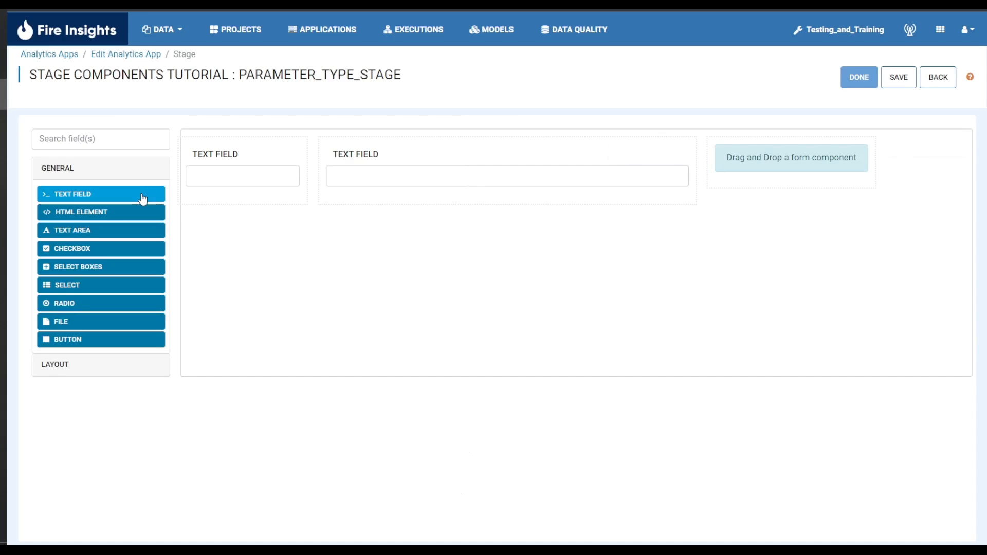
{"action": "left_click_drag", "start_coordinate": [141, 199], "coordinate": [857, 182]}
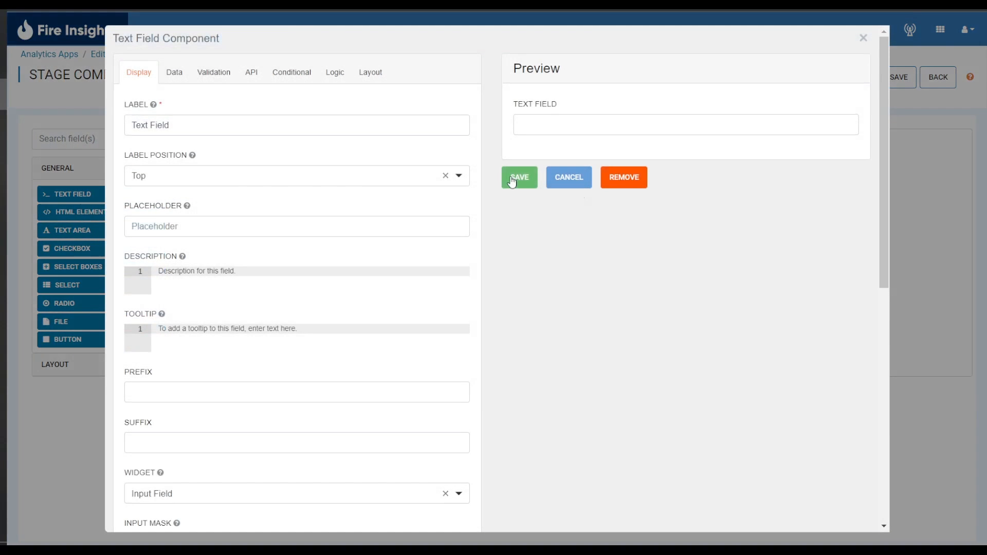
{"action": "left_click", "coordinate": [515, 176]}
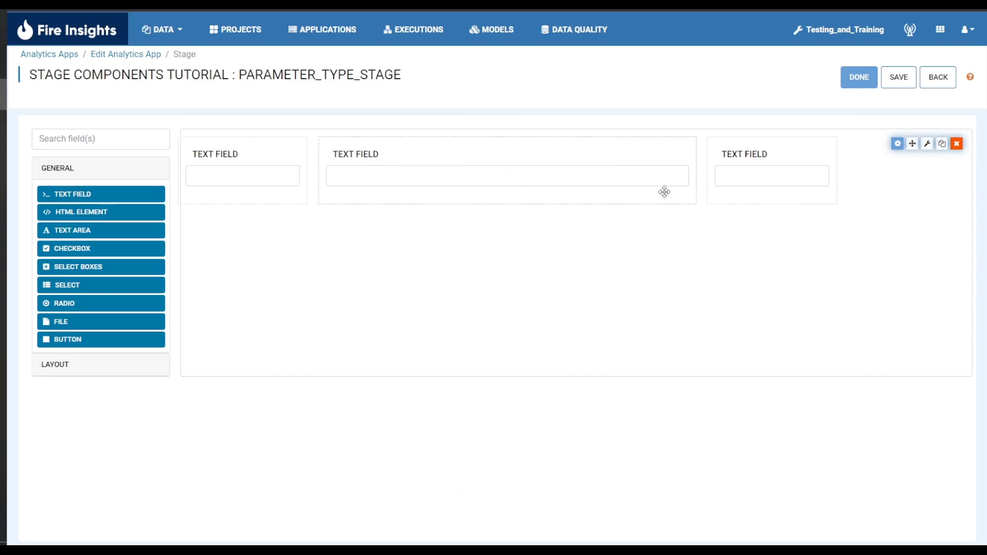
Remove the Columns component from the form together with its text fields
{"action": "left_click", "coordinate": [958, 143]}
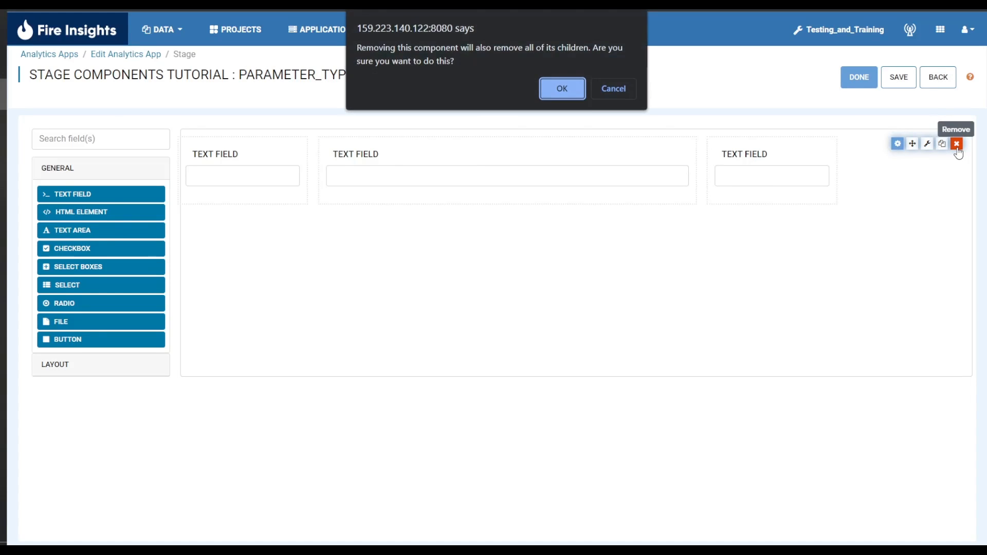
{"action": "left_click", "coordinate": [552, 88]}
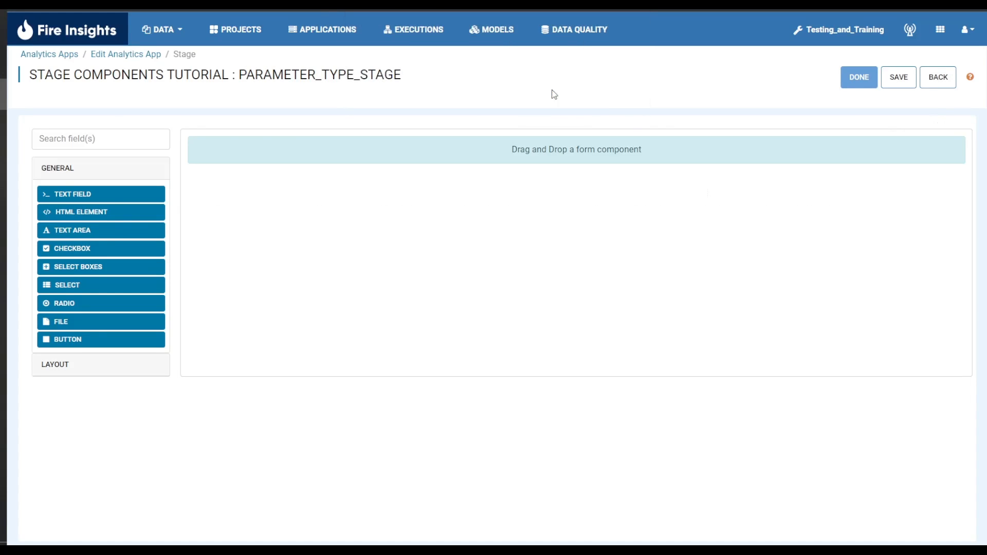
Add a Panel layout component to the form and title it "Title Panel"
{"action": "left_click", "coordinate": [141, 364]}
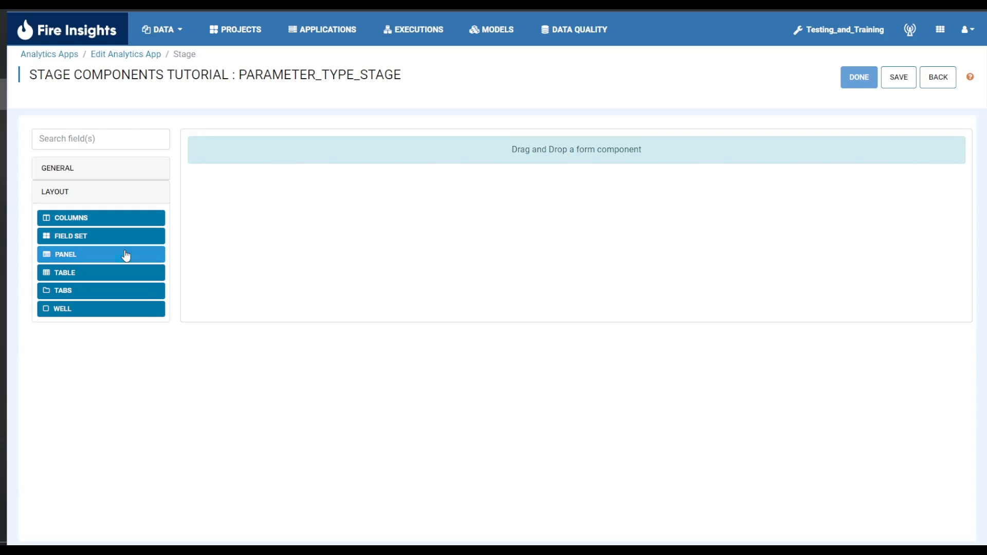
{"action": "left_click_drag", "start_coordinate": [126, 256], "coordinate": [431, 140]}
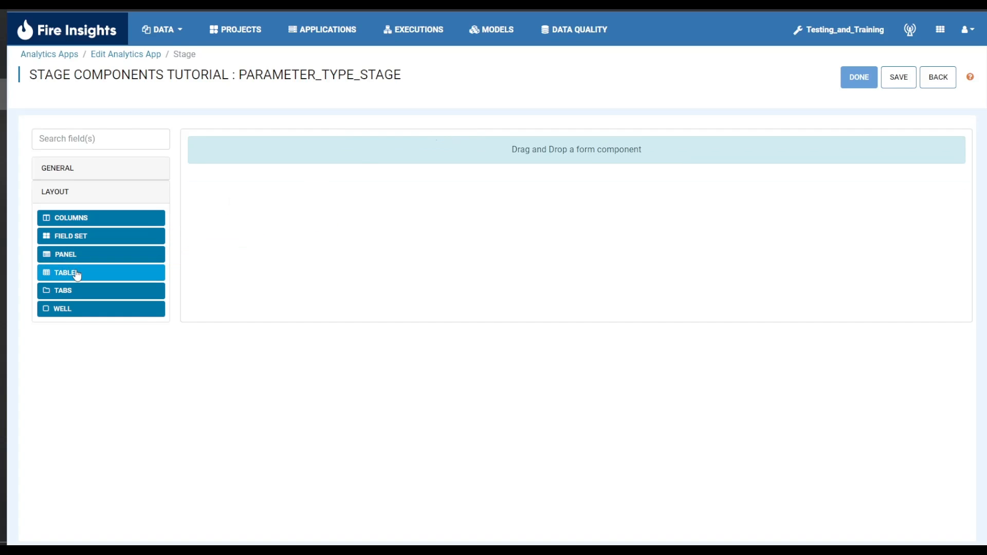
{"action": "left_click_drag", "start_coordinate": [93, 259], "coordinate": [384, 153]}
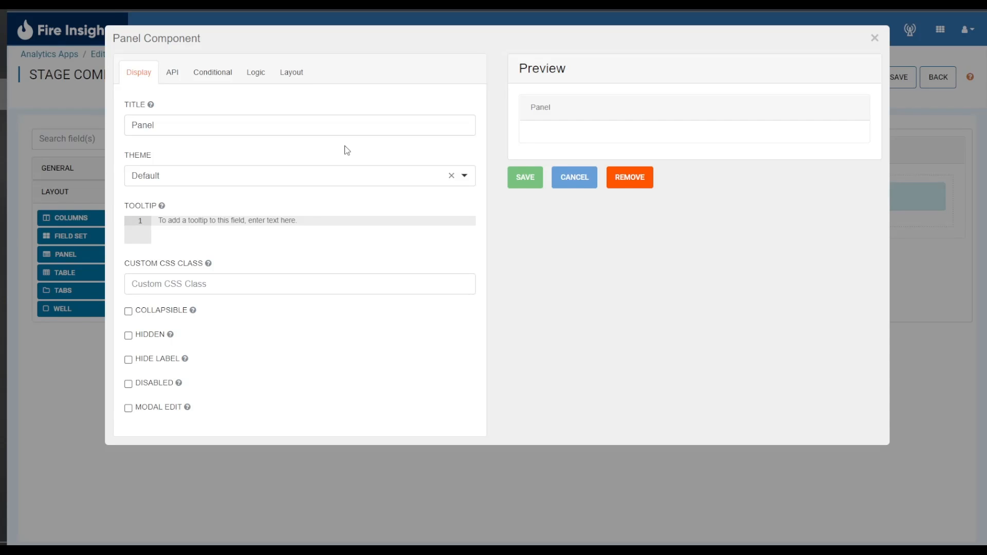
{"action": "left_click_drag", "start_coordinate": [239, 124], "coordinate": [229, 109]}
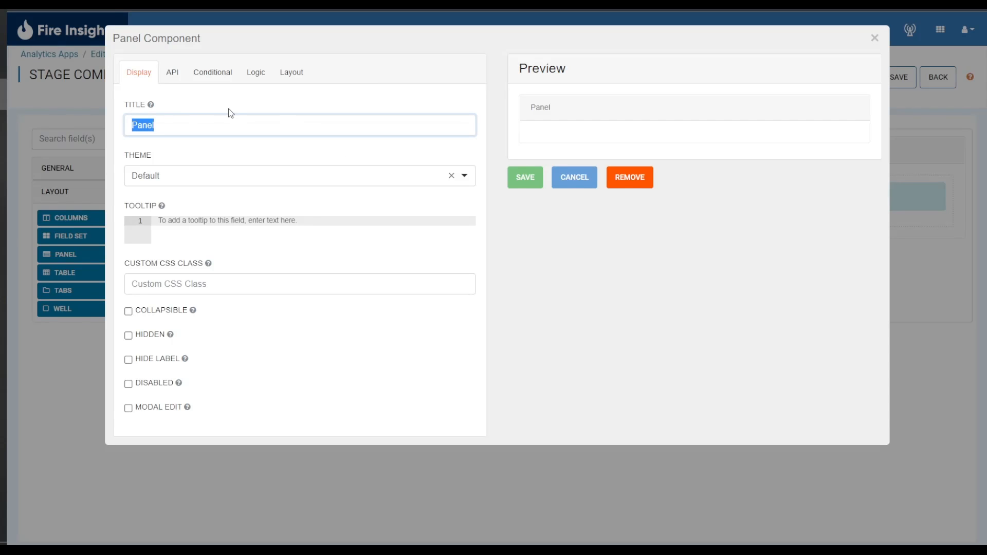
{"action": "type", "text": "Title Pan"}
{"action": "key", "text": "BackSpace"}
{"action": "key", "text": "BackSpace"}
{"action": "type", "text": "anel"}
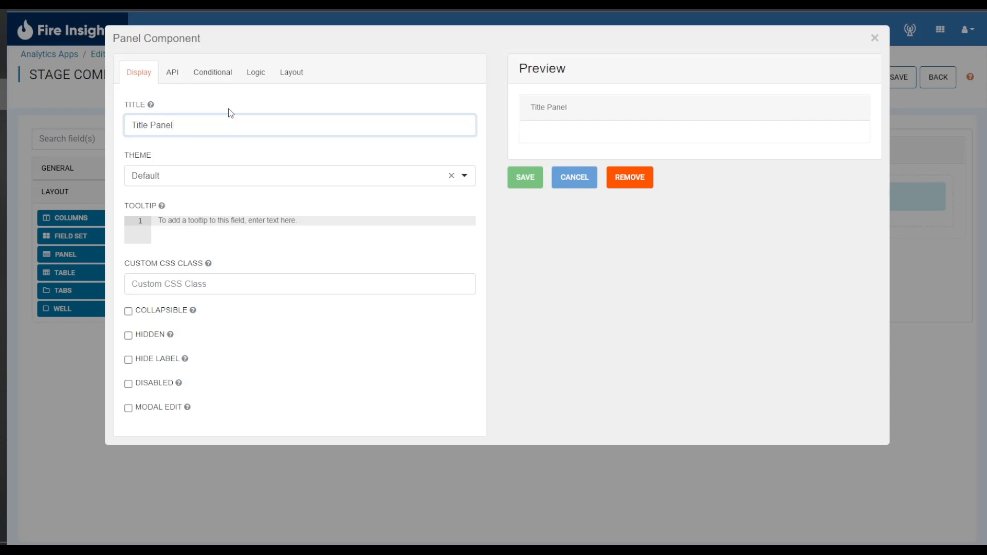
Give the panel the tooltip "Additional Info" and make it collapsible and initially collapsed
{"action": "left_click", "coordinate": [222, 220]}
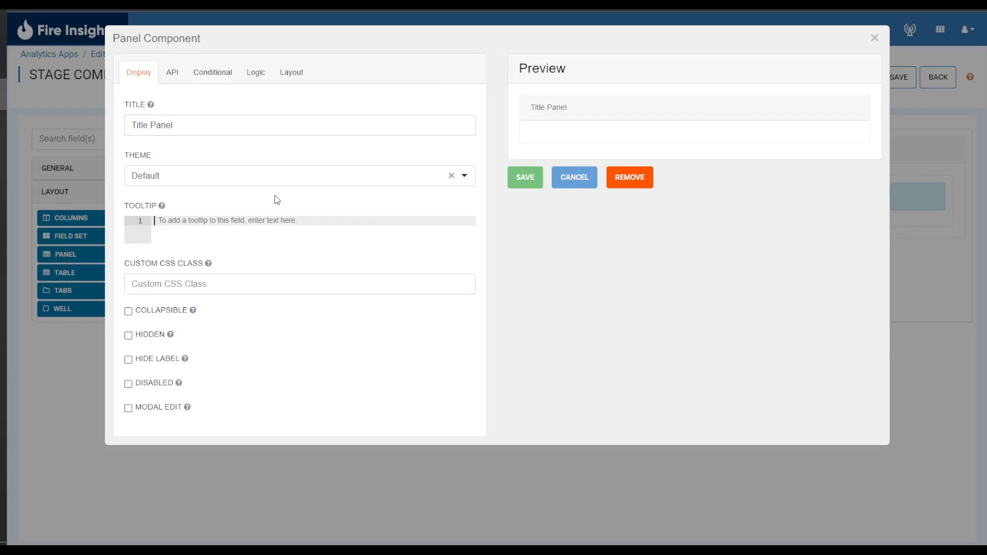
{"action": "type", "text": "Ad"}
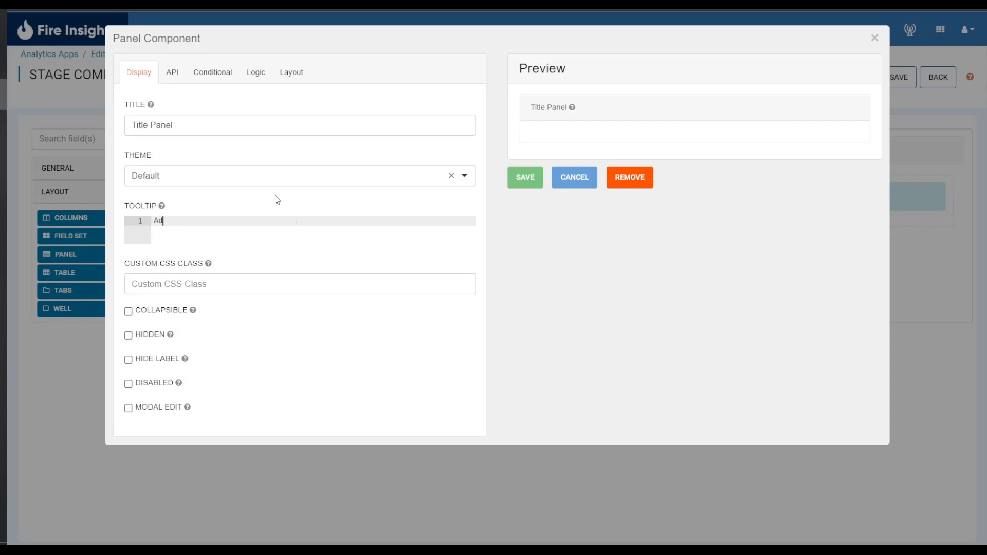
{"action": "type", "text": "ditional Info"}
{"action": "left_click", "coordinate": [128, 311]}
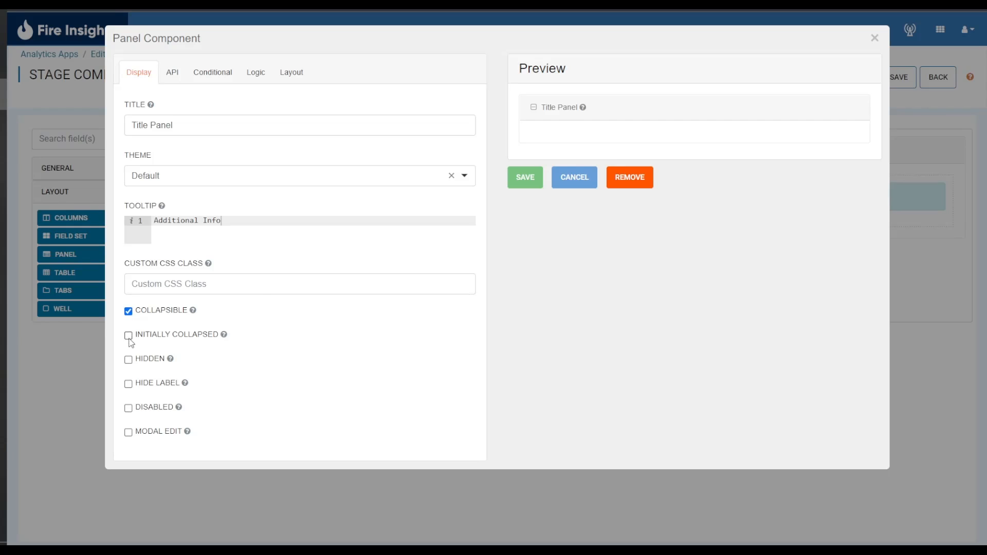
{"action": "left_click", "coordinate": [128, 336]}
Try the Primary, Info and Success themes on the panel, and set its theme to Danger
{"action": "left_click", "coordinate": [465, 177]}
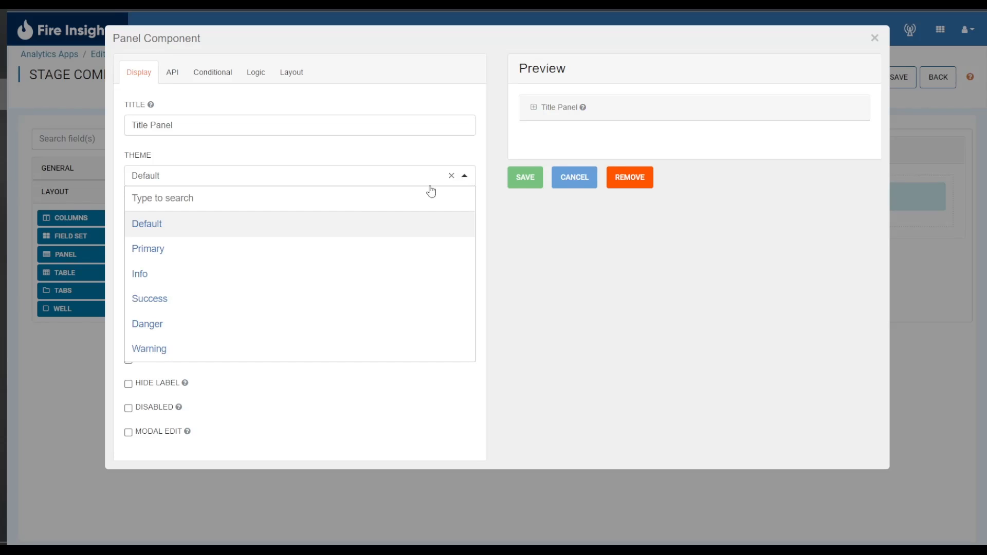
{"action": "left_click", "coordinate": [313, 248]}
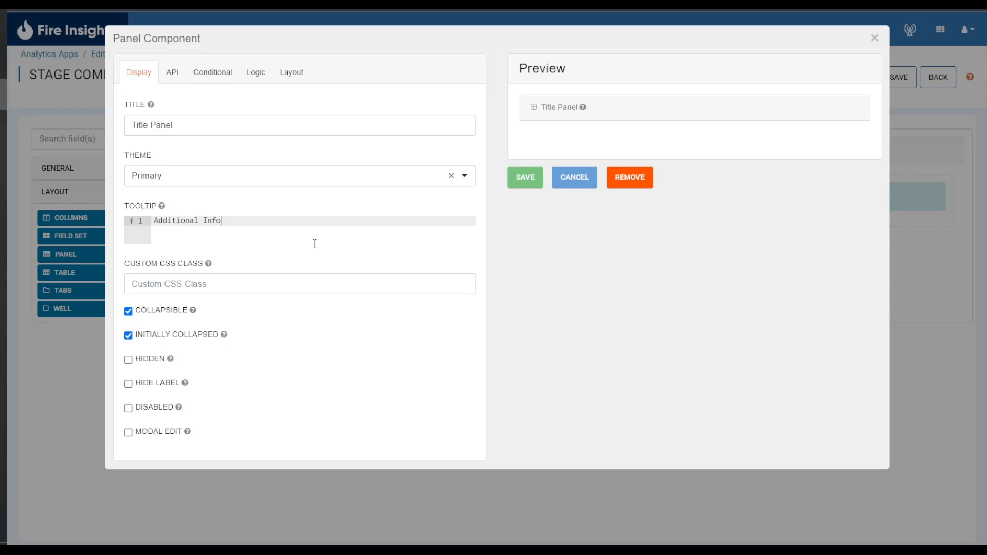
{"action": "left_click", "coordinate": [464, 177]}
{"action": "left_click", "coordinate": [348, 278]}
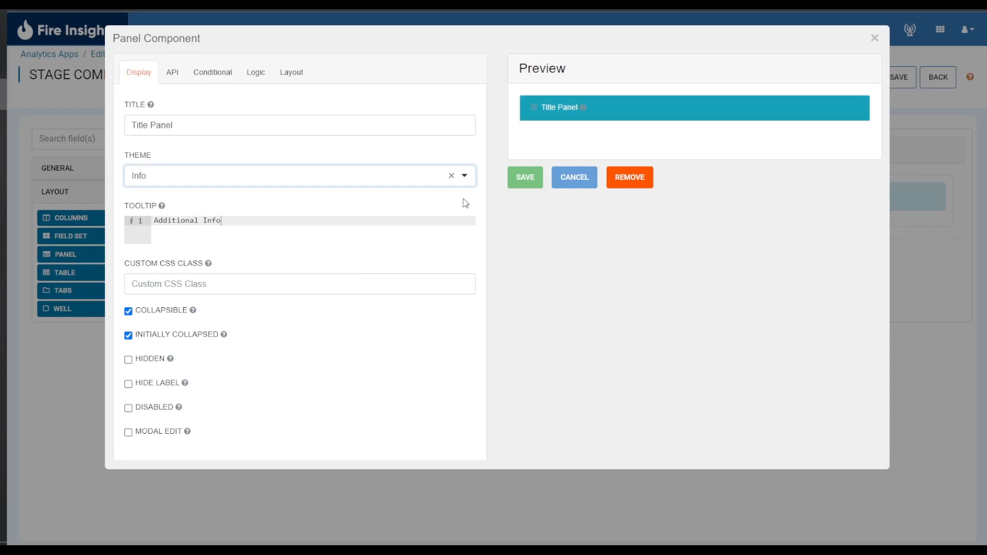
{"action": "left_click", "coordinate": [464, 177]}
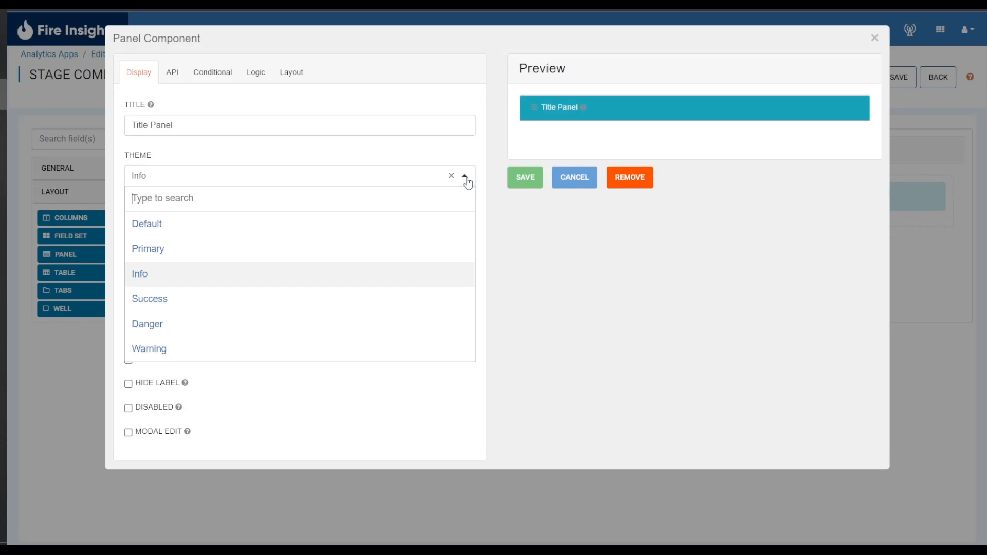
{"action": "left_click", "coordinate": [350, 301]}
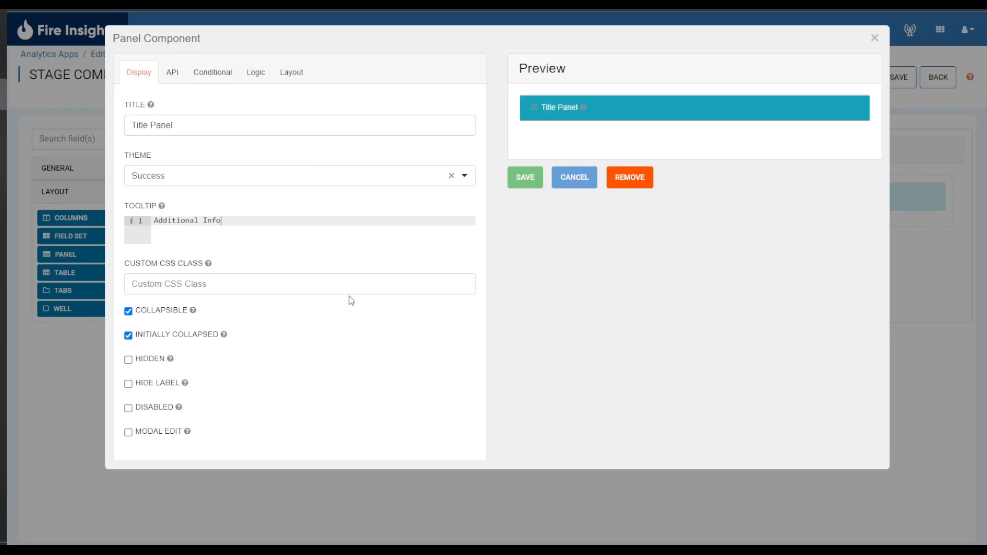
{"action": "left_click", "coordinate": [465, 177]}
{"action": "left_click", "coordinate": [323, 323]}
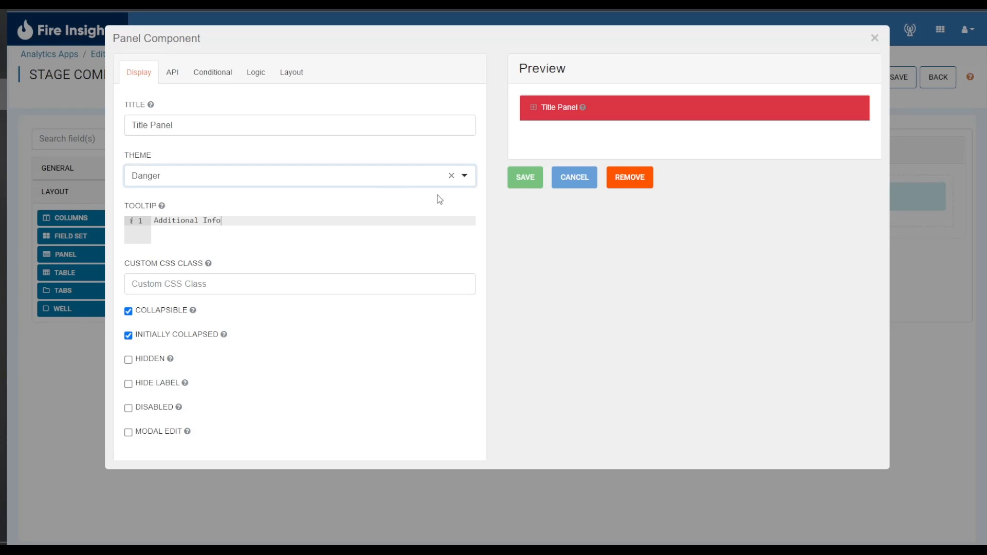
Save the panel's settings and remove the panel from the form
{"action": "left_click", "coordinate": [525, 180]}
{"action": "left_click", "coordinate": [958, 143]}
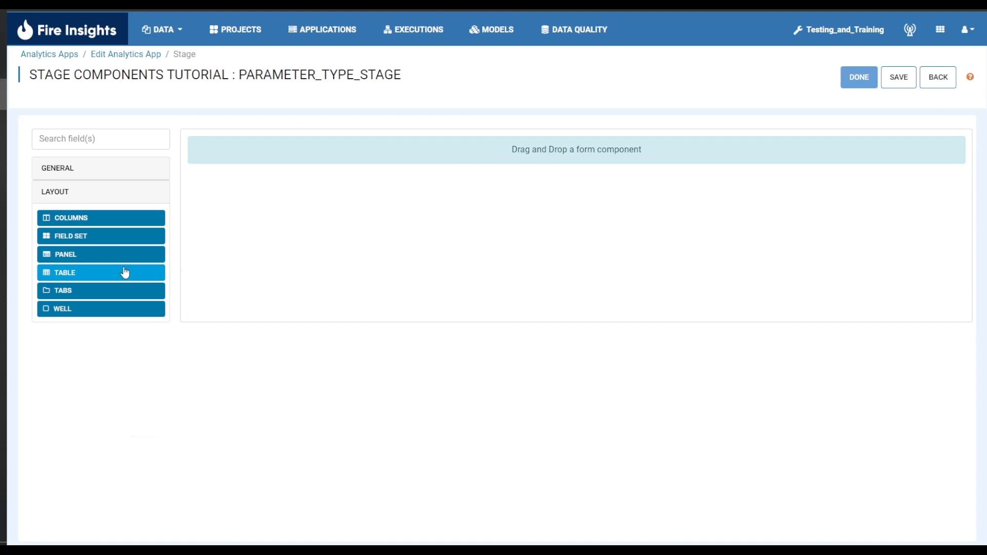
Add a Table layout component to the form and set its number of rows to 5
{"action": "left_click_drag", "start_coordinate": [125, 272], "coordinate": [430, 155]}
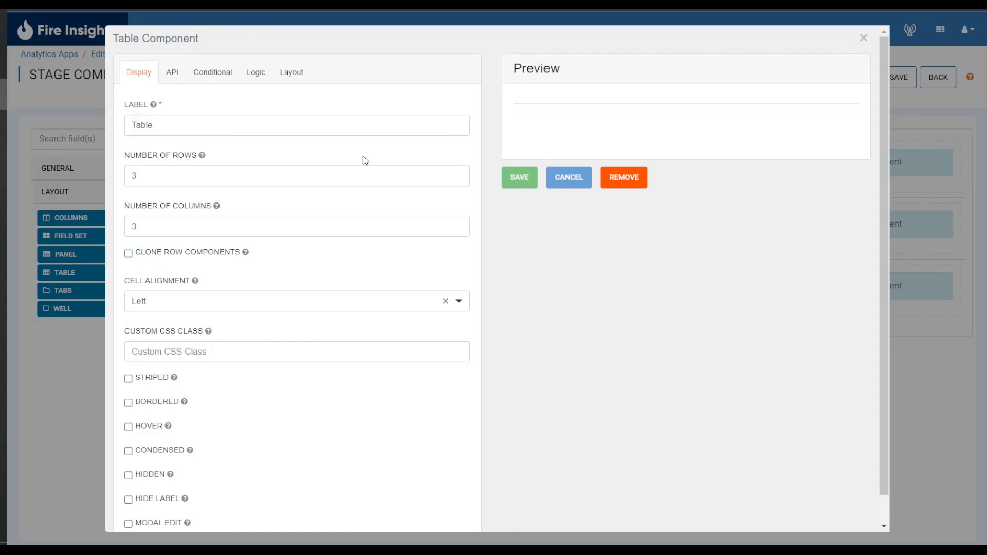
{"action": "left_click", "coordinate": [241, 131]}
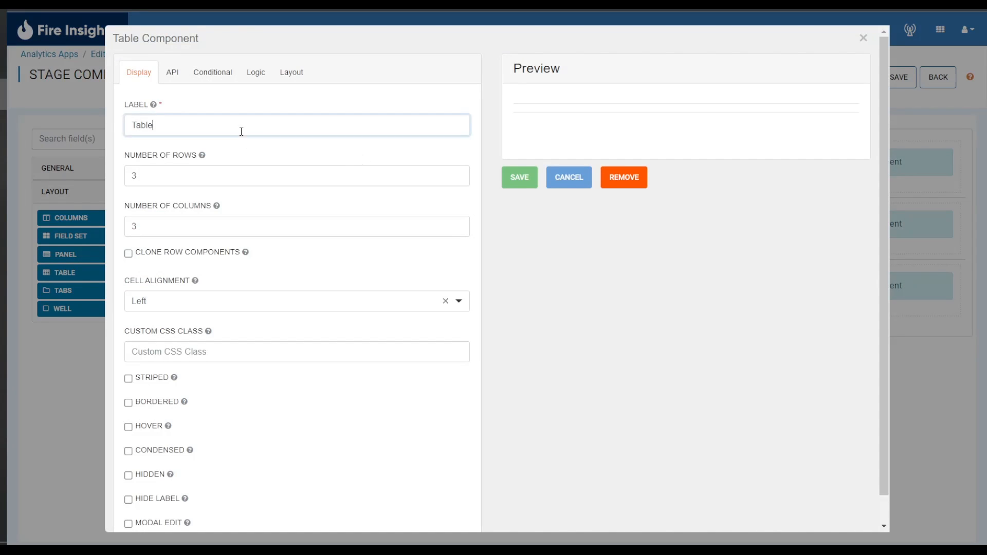
{"action": "left_click", "coordinate": [280, 178]}
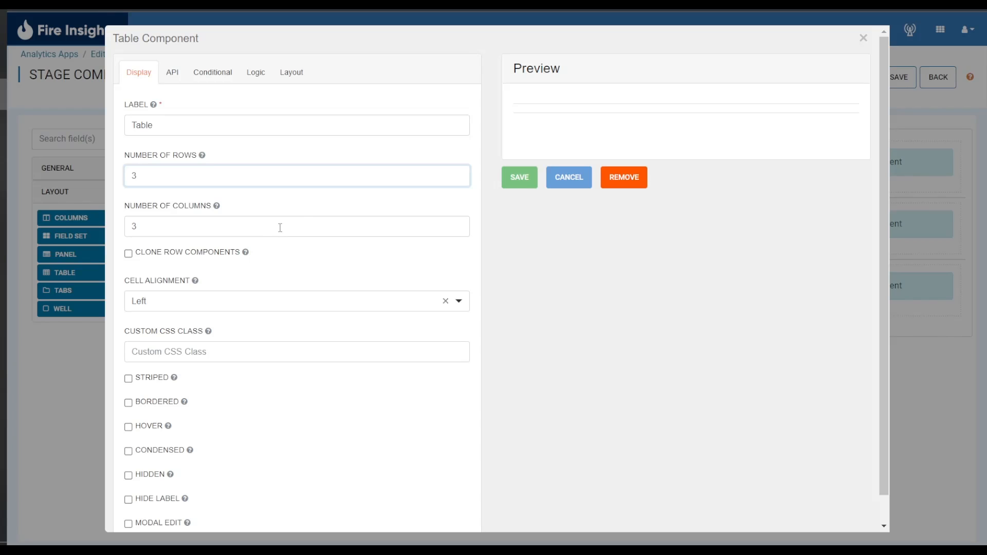
{"action": "key", "text": "BackSpace"}
{"action": "type", "text": "5"}
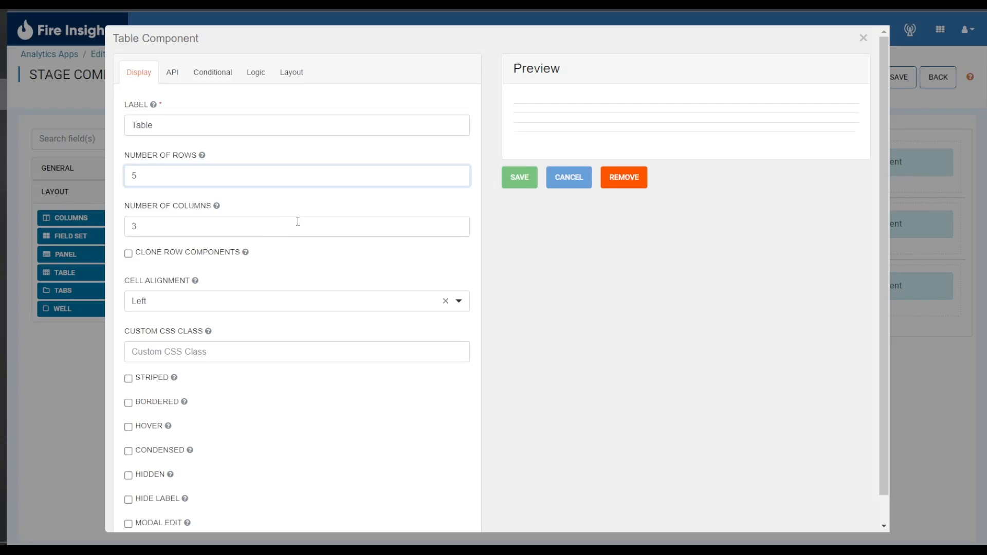
Set the table's number of columns to 5 and save the table component
{"action": "left_click", "coordinate": [299, 221]}
{"action": "key", "text": "BackSpace"}
{"action": "type", "text": "5"}
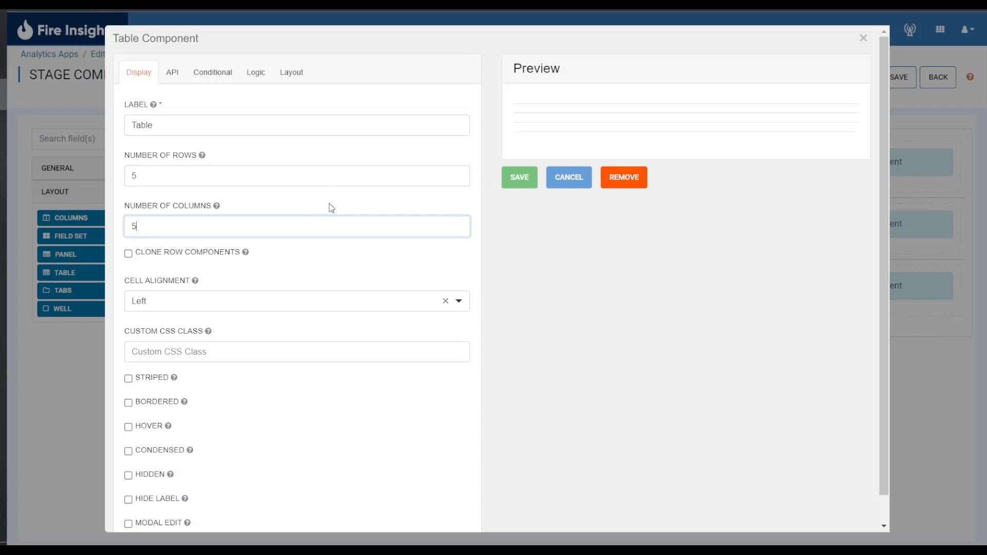
{"action": "left_click", "coordinate": [307, 264]}
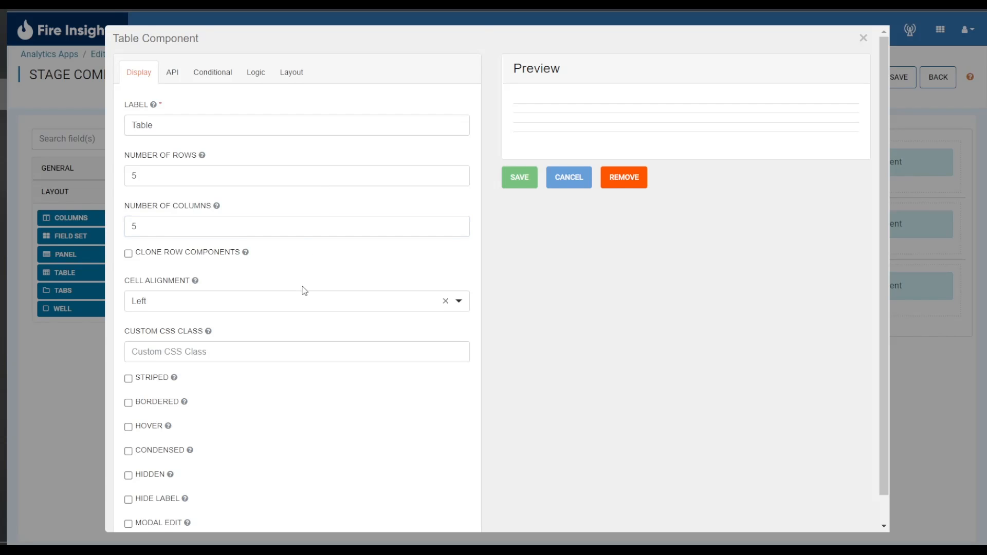
{"action": "scroll", "coordinate": [302, 289], "scroll_direction": "down", "scroll_amount": 1}
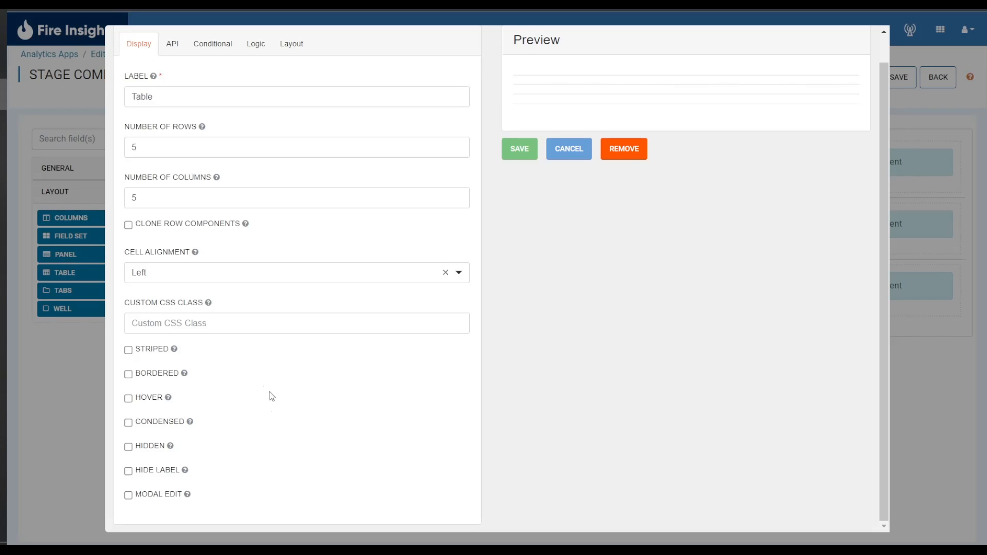
{"action": "left_click", "coordinate": [525, 148]}
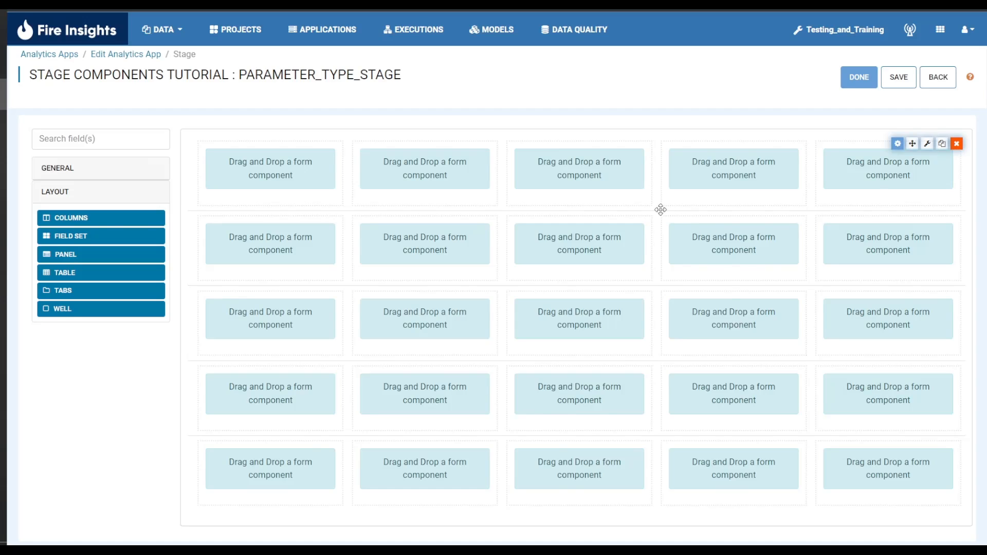
Add a default text field to each of the first two cells in the table's top row, and remove the table from the form
{"action": "left_click", "coordinate": [104, 169]}
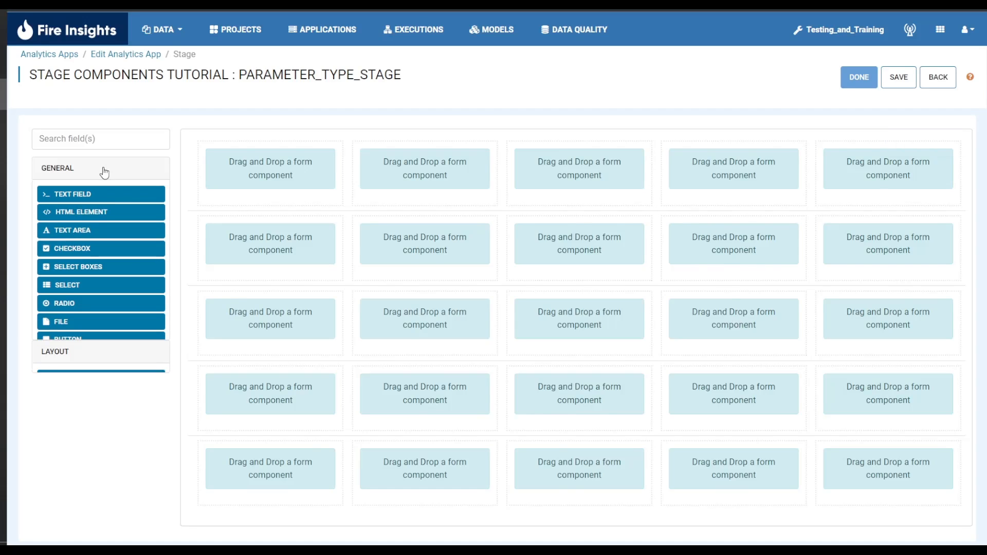
{"action": "left_click_drag", "start_coordinate": [83, 197], "coordinate": [247, 177]}
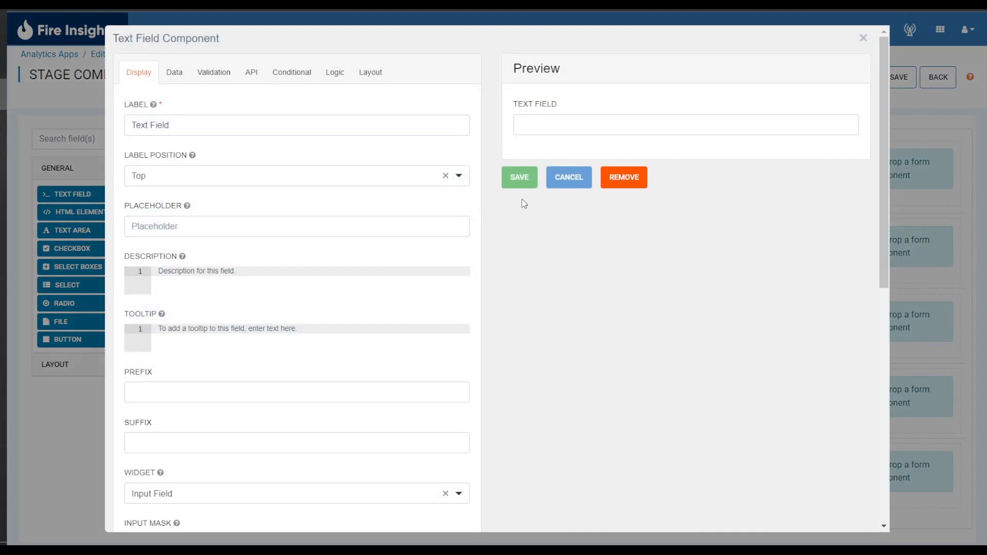
{"action": "left_click", "coordinate": [520, 176]}
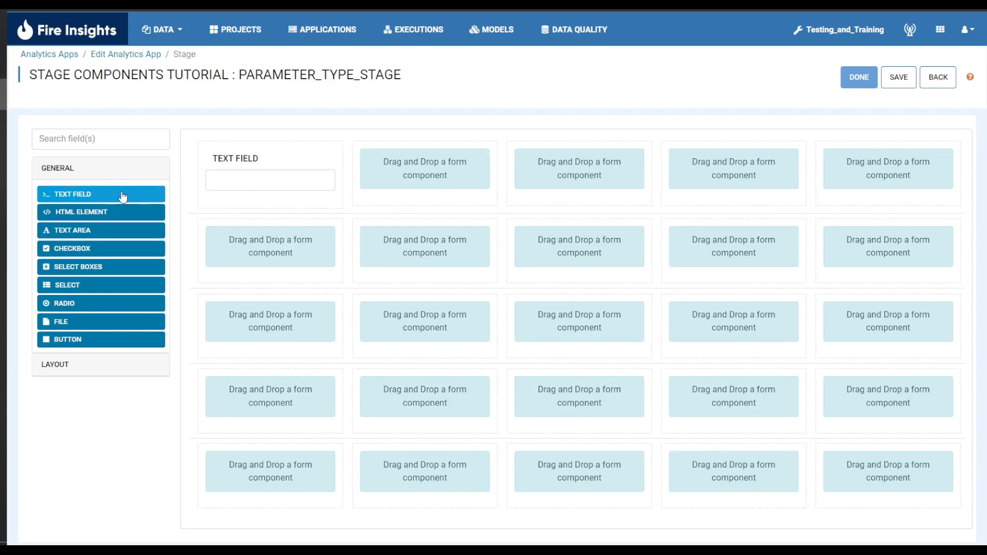
{"action": "left_click_drag", "start_coordinate": [121, 195], "coordinate": [411, 182]}
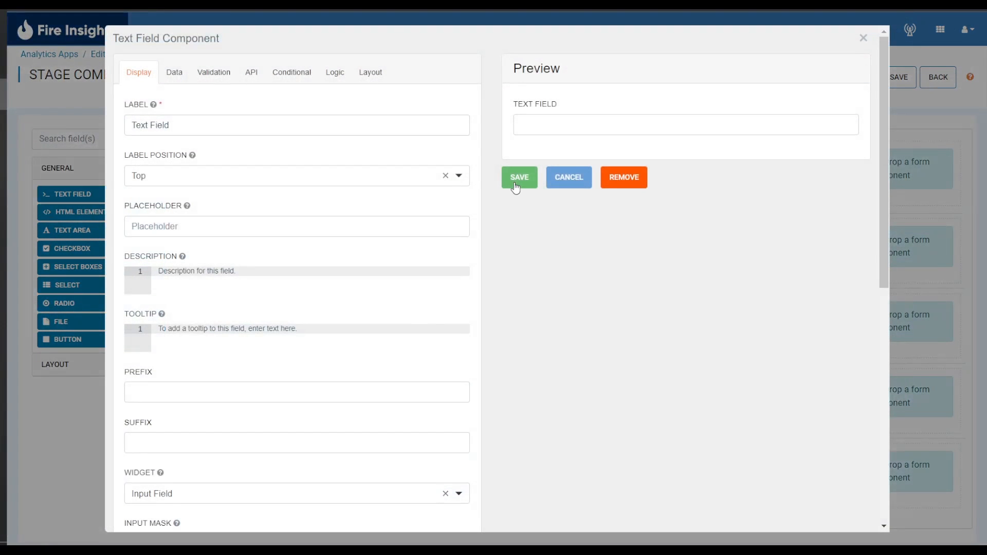
{"action": "left_click", "coordinate": [515, 184]}
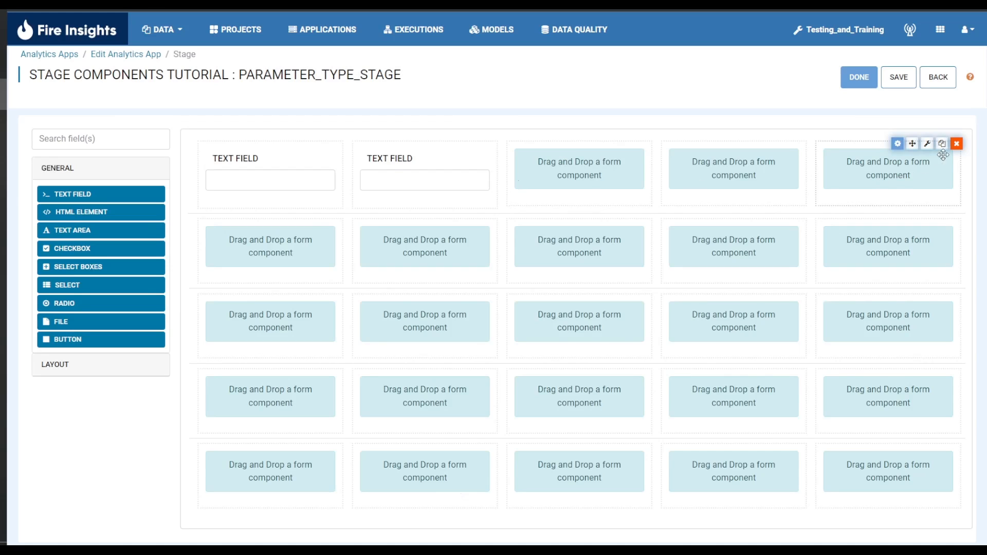
{"action": "left_click", "coordinate": [956, 145]}
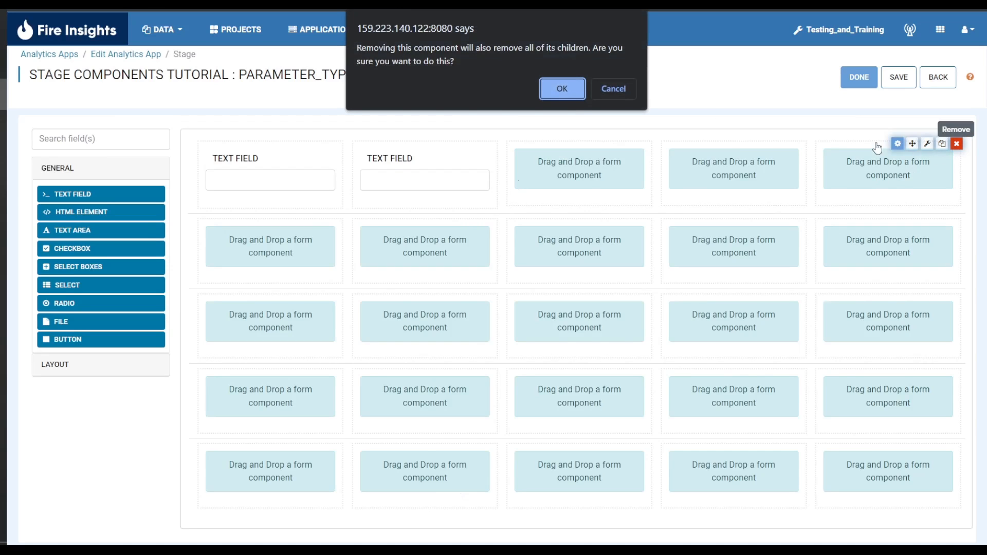
{"action": "left_click", "coordinate": [563, 91]}
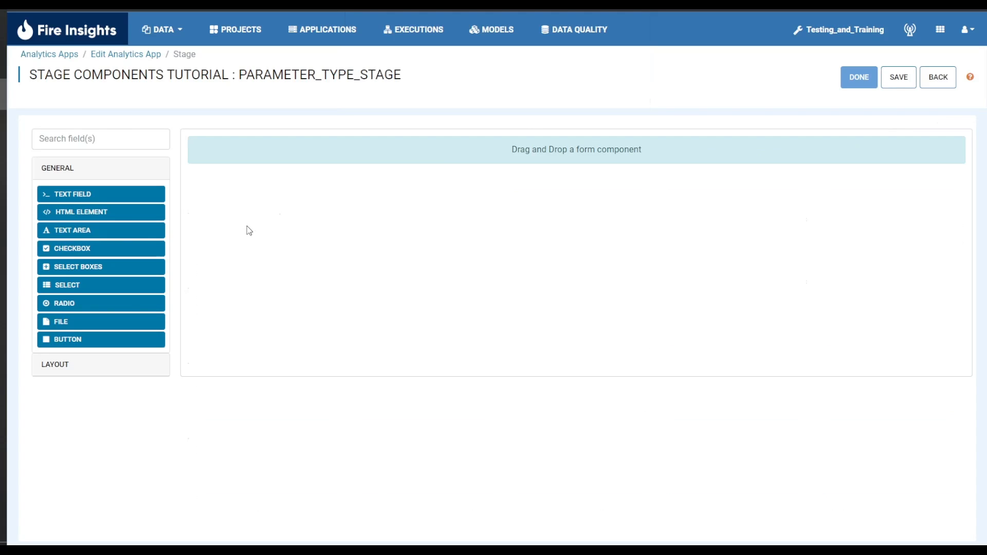
Add a Tabs layout component to the form with a second tab labelled "Tab 2" and save it
{"action": "left_click", "coordinate": [110, 364]}
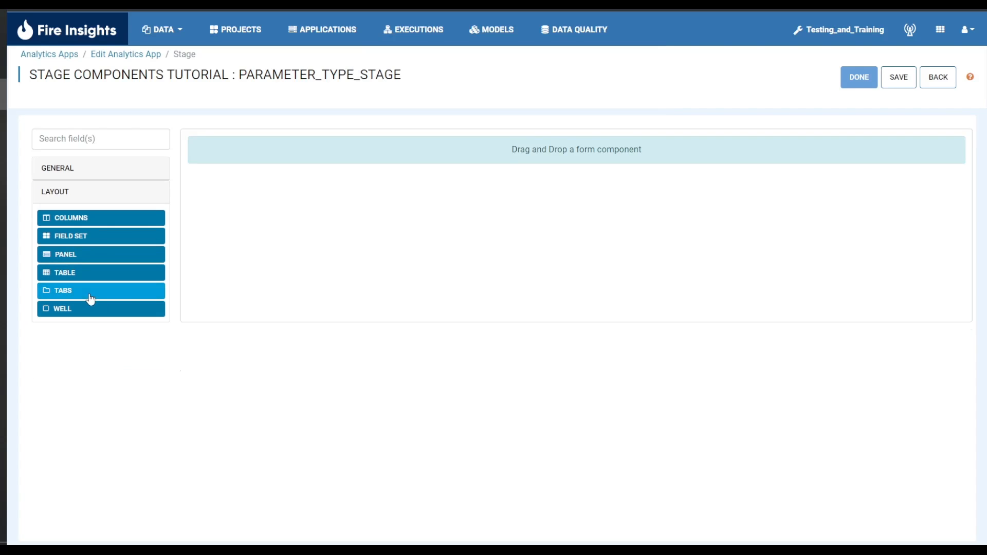
{"action": "left_click_drag", "start_coordinate": [90, 295], "coordinate": [390, 159]}
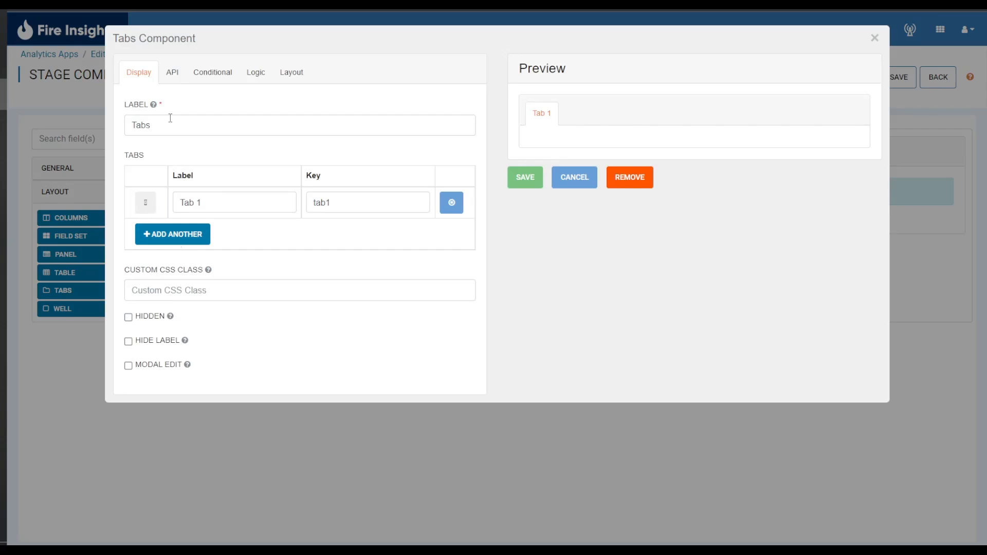
{"action": "left_click", "coordinate": [199, 232]}
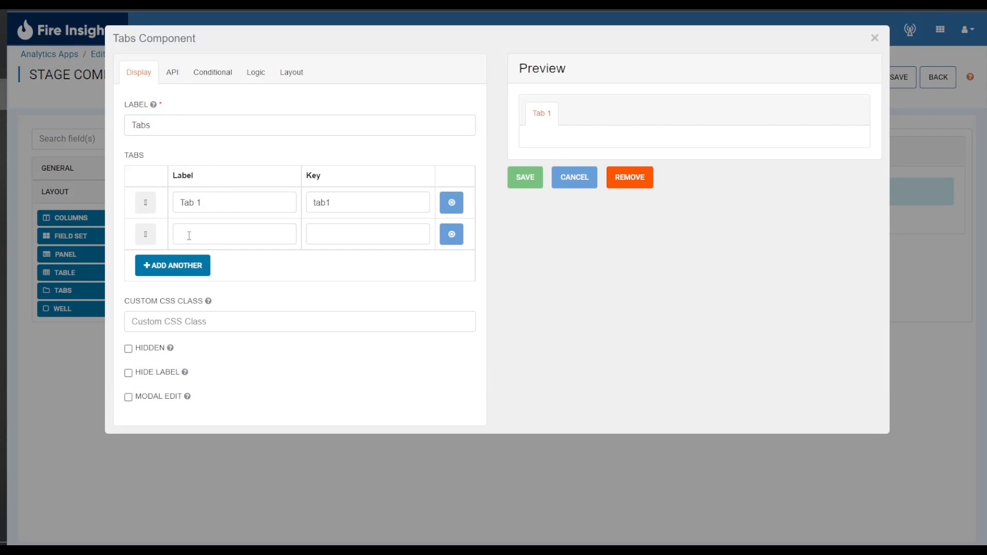
{"action": "left_click", "coordinate": [210, 237]}
{"action": "type", "text": "Tab2"}
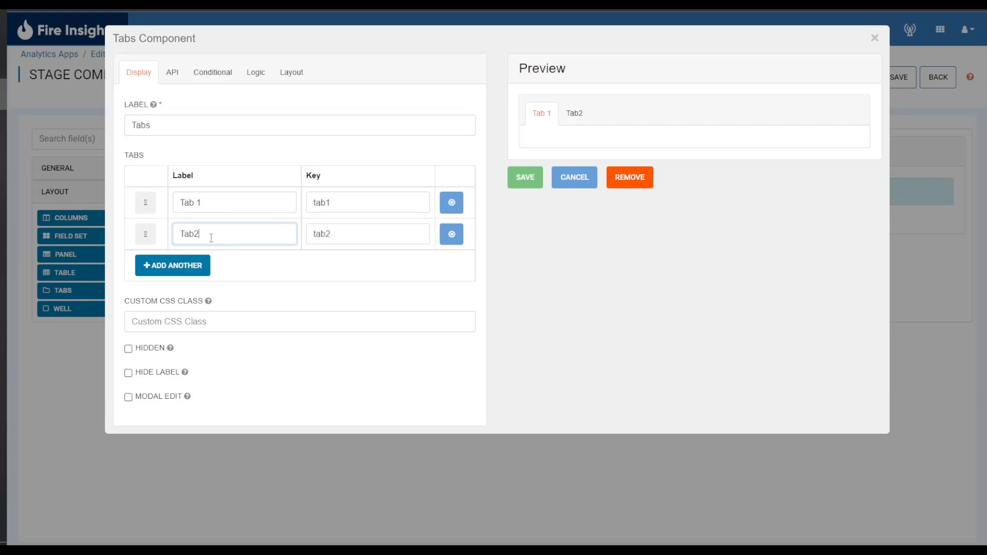
{"action": "key", "text": "BackSpace"}
{"action": "type", "text": "2"}
{"action": "left_click", "coordinate": [305, 276]}
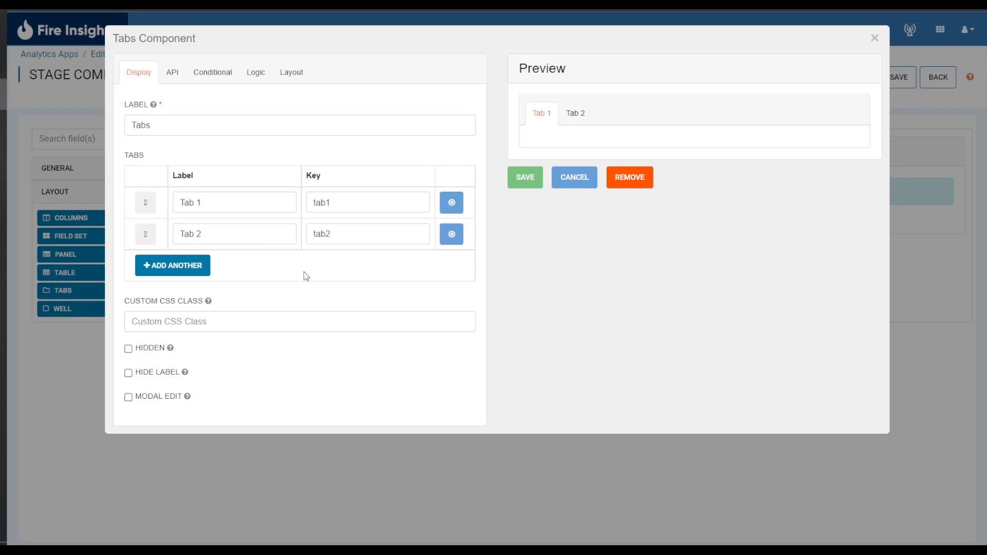
{"action": "left_click", "coordinate": [523, 172]}
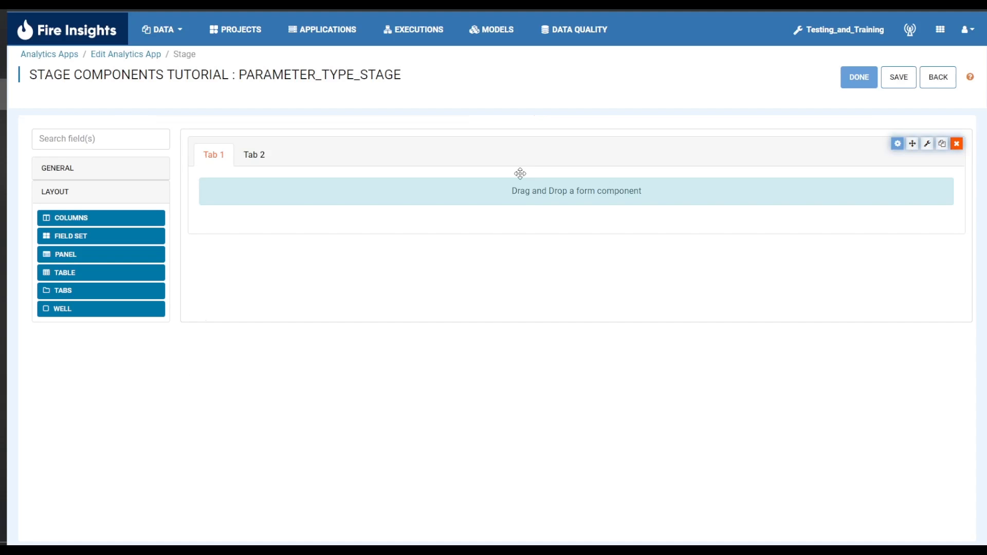
Add a default text field inside Tab 1 and another inside Tab 2
{"action": "left_click", "coordinate": [73, 179]}
{"action": "left_click_drag", "start_coordinate": [84, 196], "coordinate": [280, 209]}
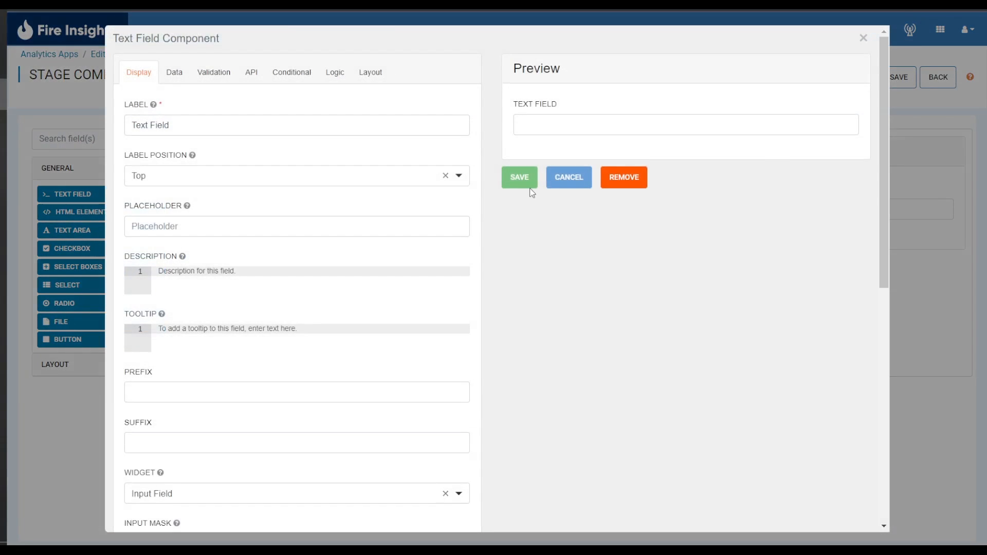
{"action": "left_click", "coordinate": [524, 178]}
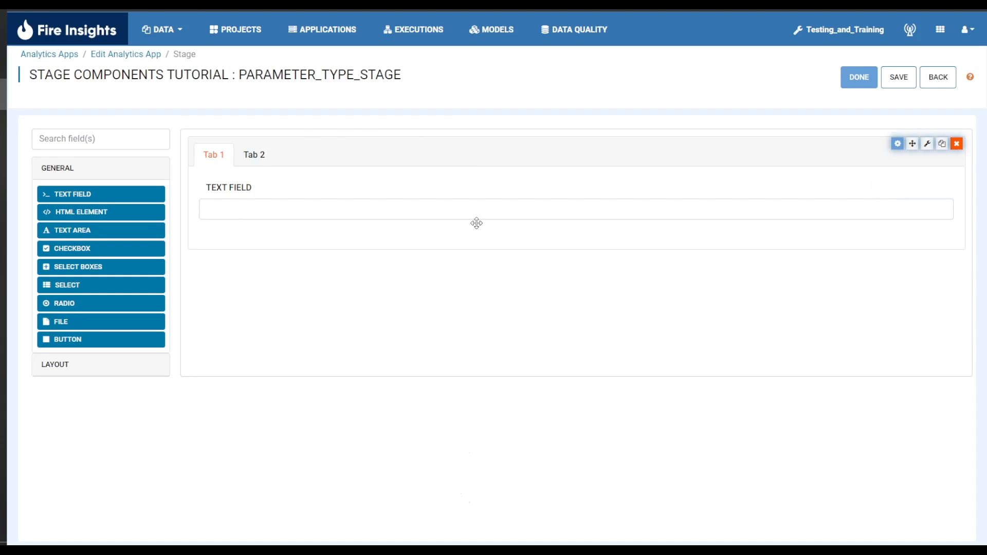
{"action": "left_click", "coordinate": [263, 163]}
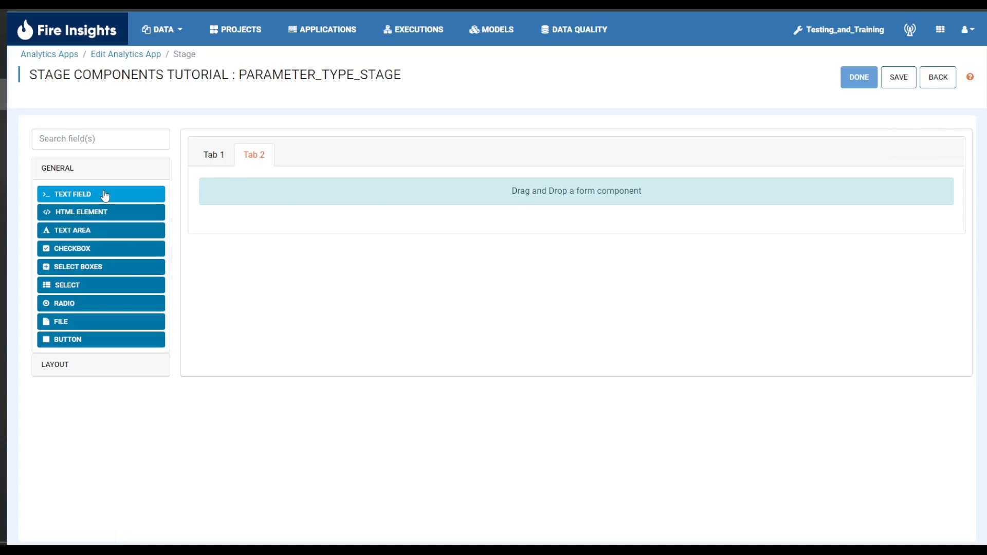
{"action": "left_click_drag", "start_coordinate": [103, 194], "coordinate": [319, 203]}
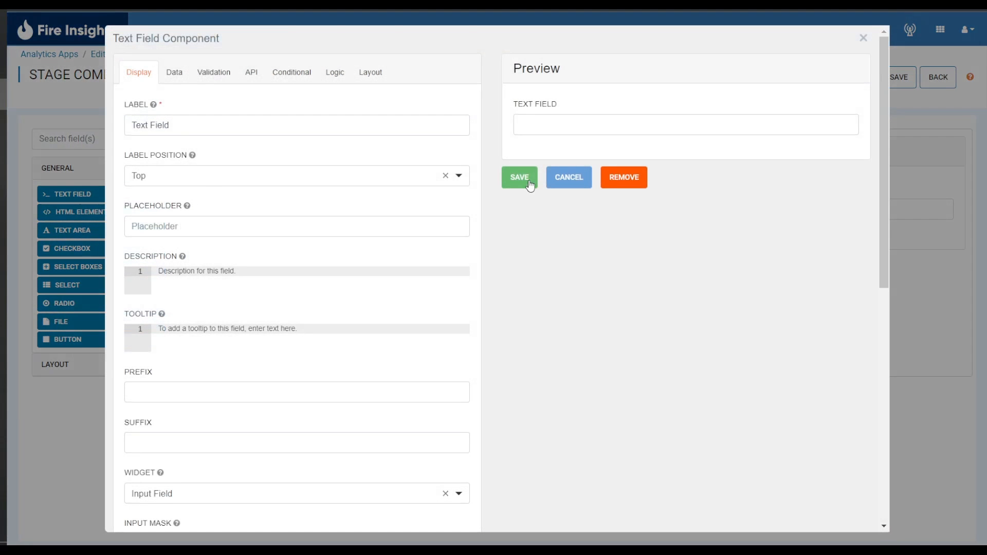
{"action": "left_click", "coordinate": [526, 178]}
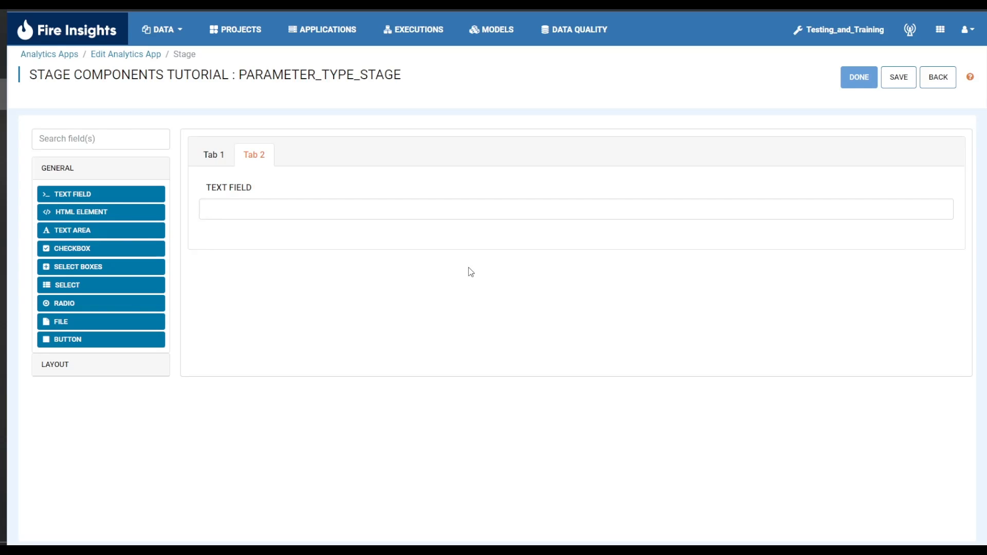
Switch between Tab 1 and Tab 2 to check their contents, and remove the tabs component from the form
{"action": "left_click", "coordinate": [213, 164]}
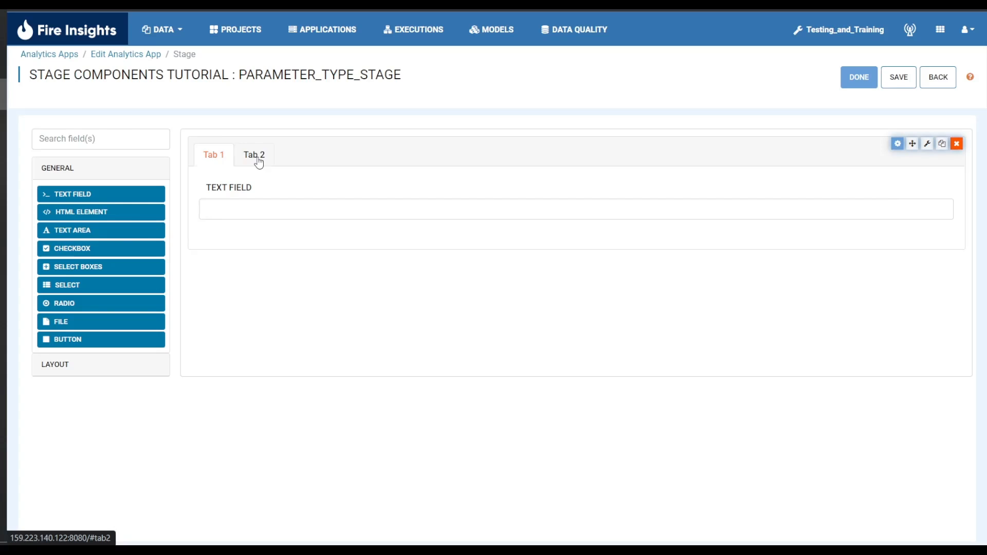
{"action": "left_click", "coordinate": [259, 162]}
{"action": "left_click", "coordinate": [215, 161]}
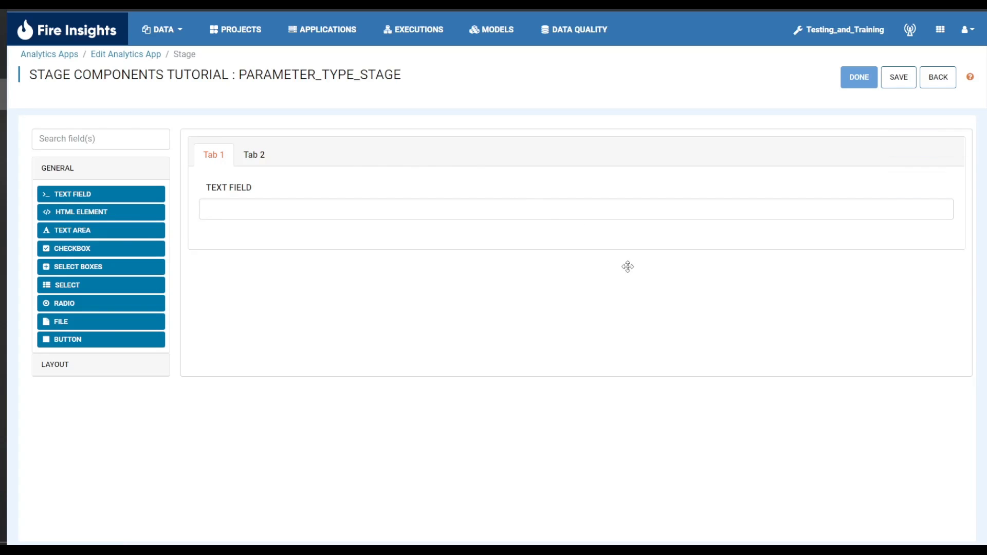
{"action": "mouse_move", "coordinate": [739, 227]}
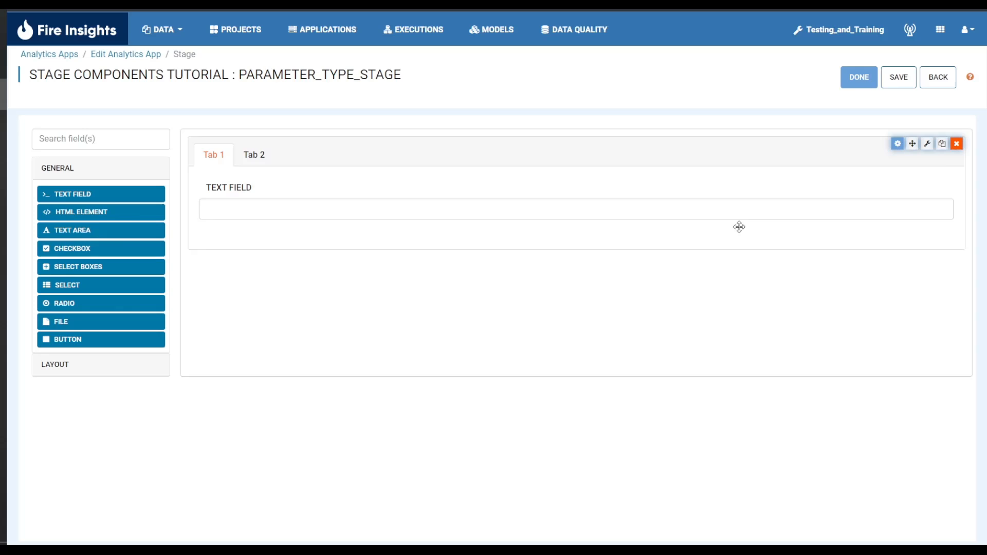
{"action": "mouse_move", "coordinate": [764, 184]}
{"action": "left_click", "coordinate": [956, 145]}
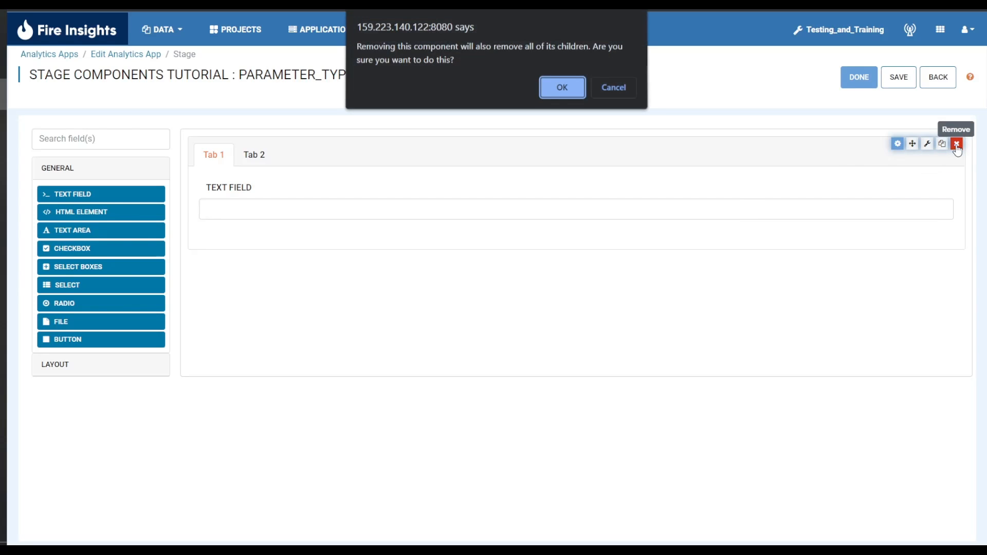
{"action": "left_click", "coordinate": [562, 93]}
Add a Well layout component to the form, labelled "Field Label", and save it
{"action": "left_click", "coordinate": [88, 360]}
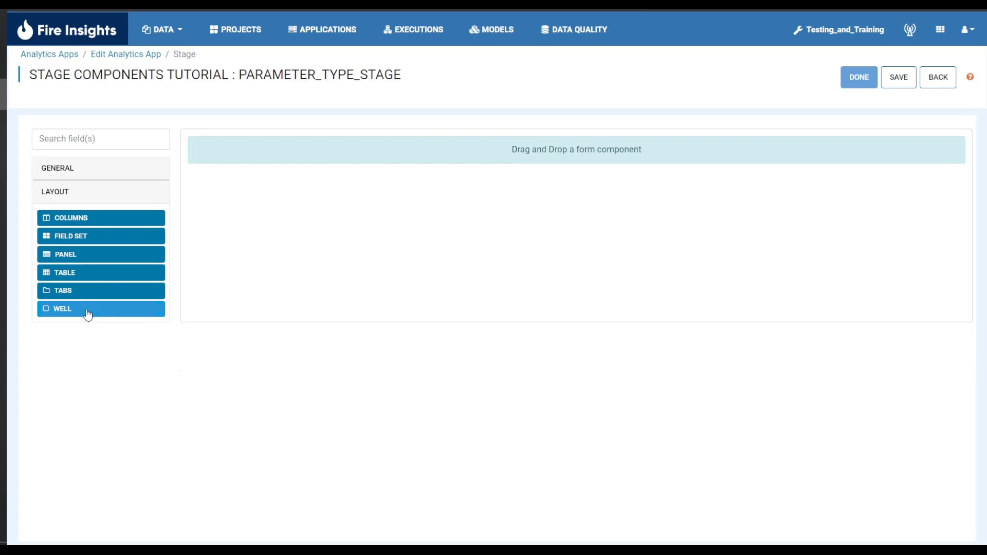
{"action": "left_click_drag", "start_coordinate": [87, 313], "coordinate": [432, 157]}
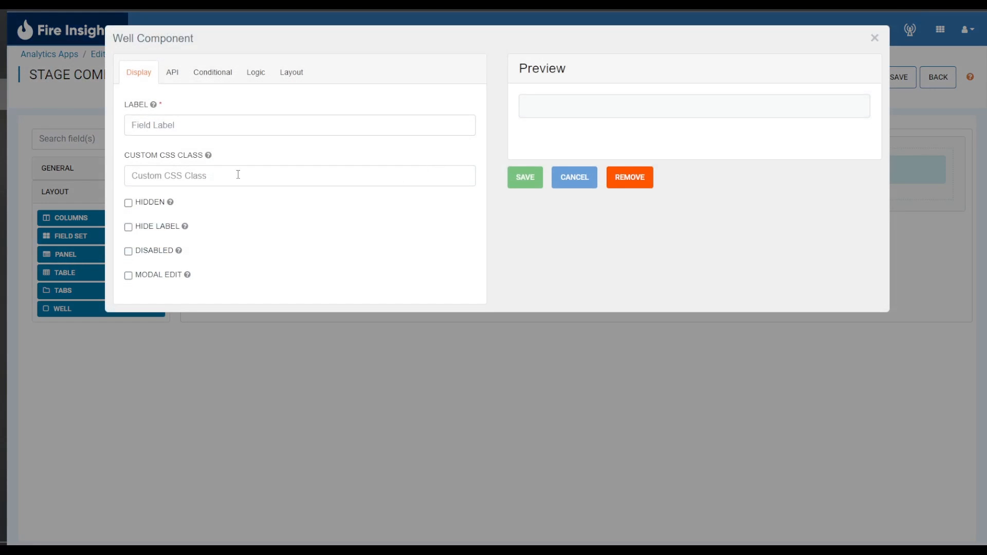
{"action": "left_click", "coordinate": [528, 180]}
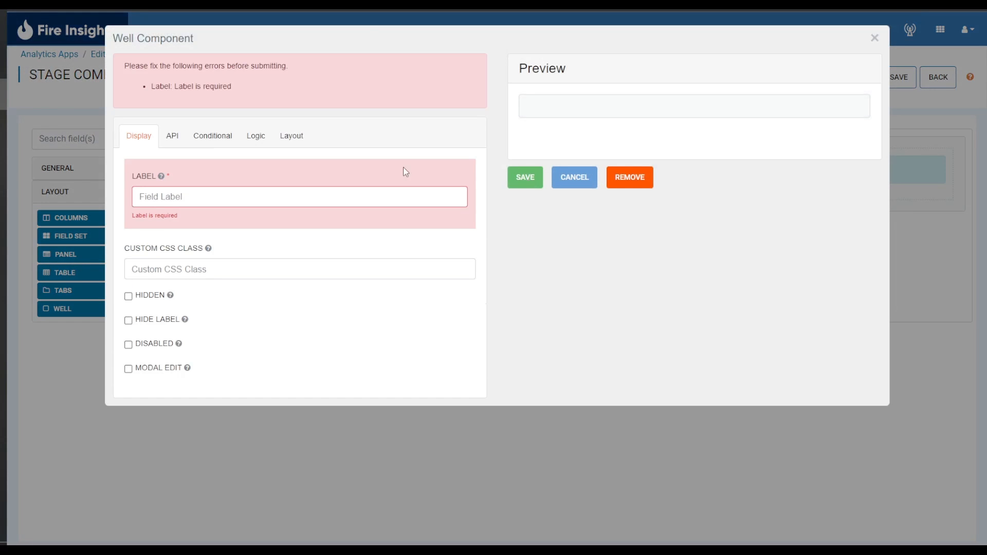
{"action": "left_click", "coordinate": [167, 205]}
{"action": "type", "text": "Field Label"}
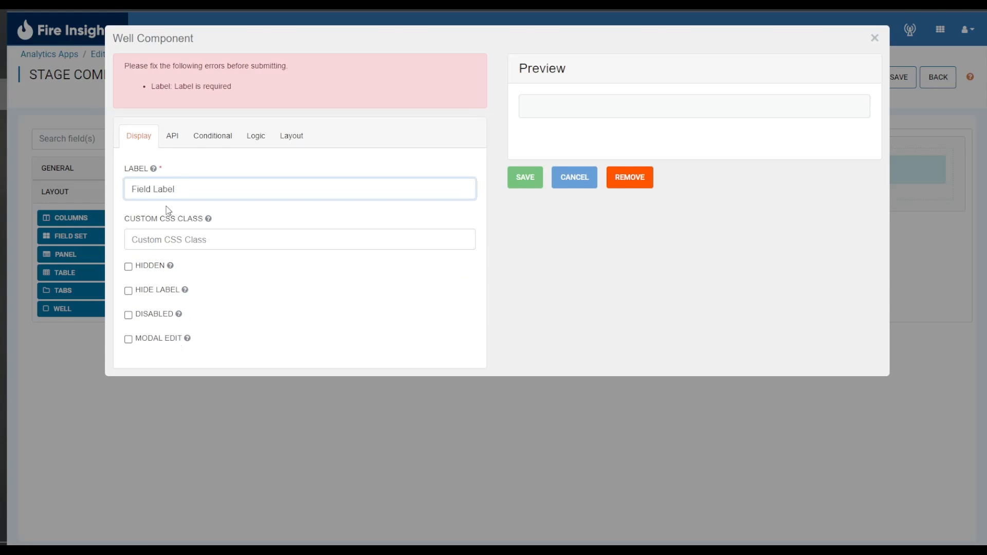
{"action": "left_click", "coordinate": [523, 180]}
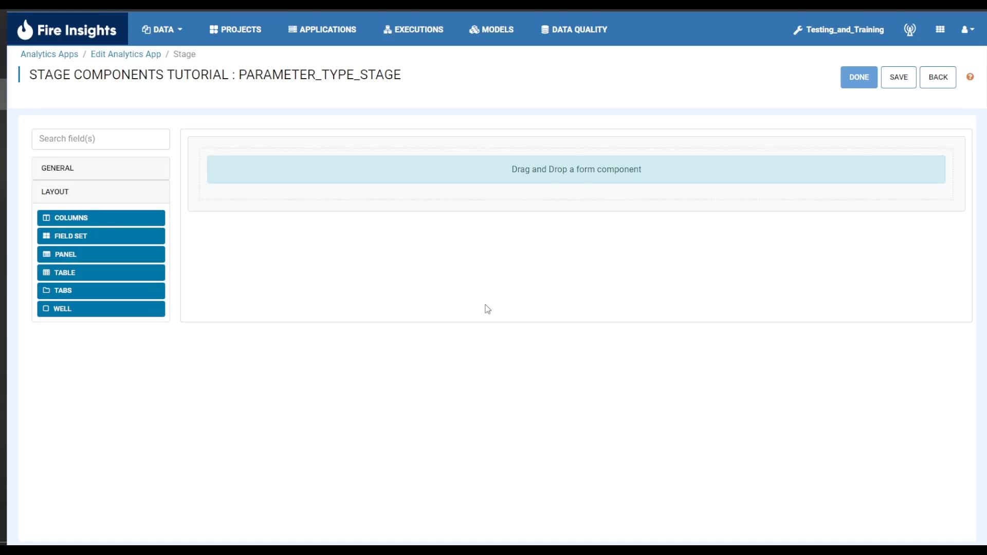